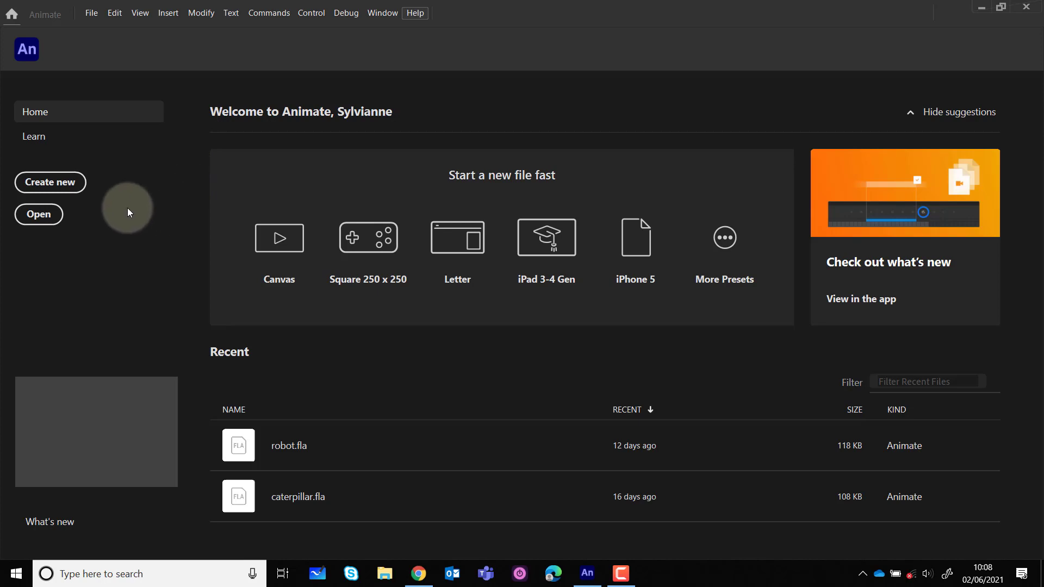
Create a new 640 x 480 ActionScript 3.0 document at 30 fps and rename its first layer Tree
{"action": "left_click", "coordinate": [64, 183]}
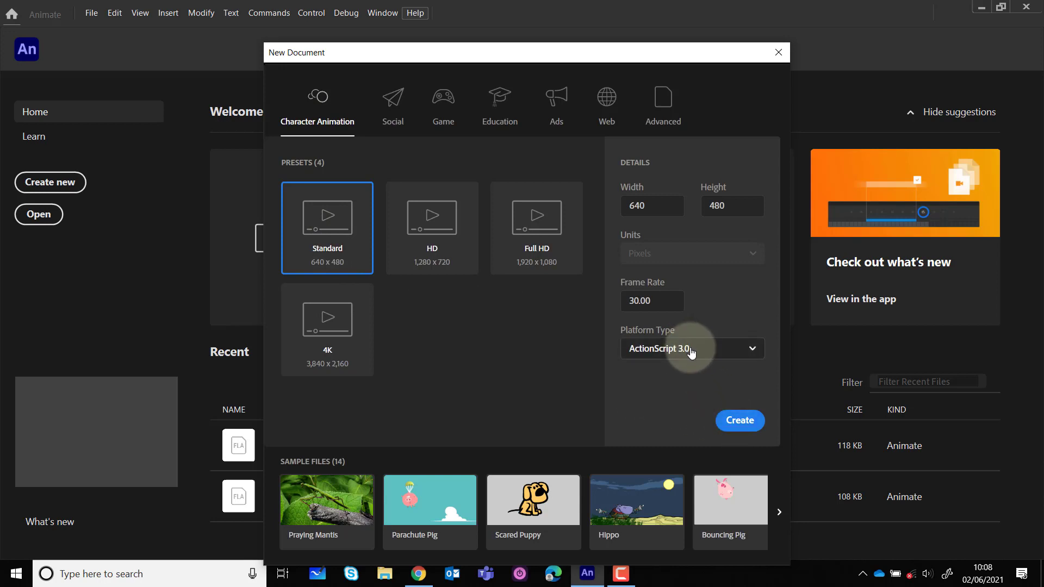
{"action": "left_click", "coordinate": [739, 423]}
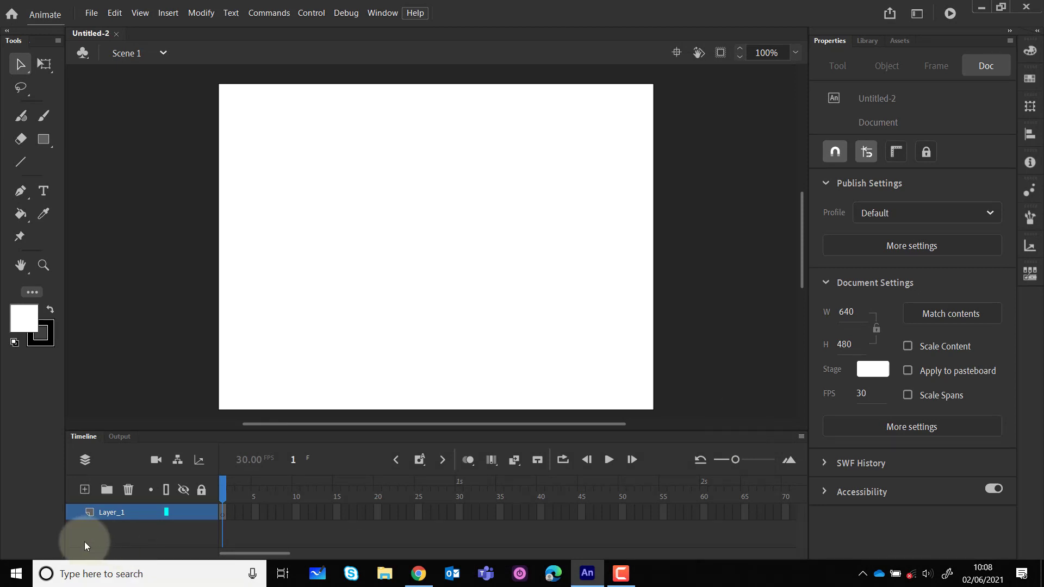
{"action": "double_click", "coordinate": [117, 514]}
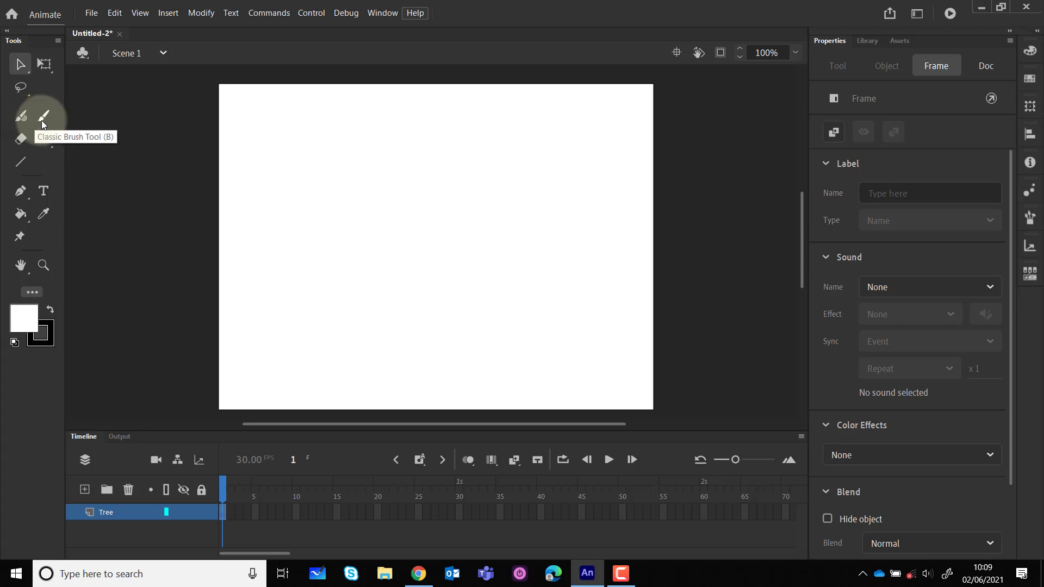
Set up the Classic Brush with a dark brown fill, a round tip and a size of 21
{"action": "left_click", "coordinate": [43, 119]}
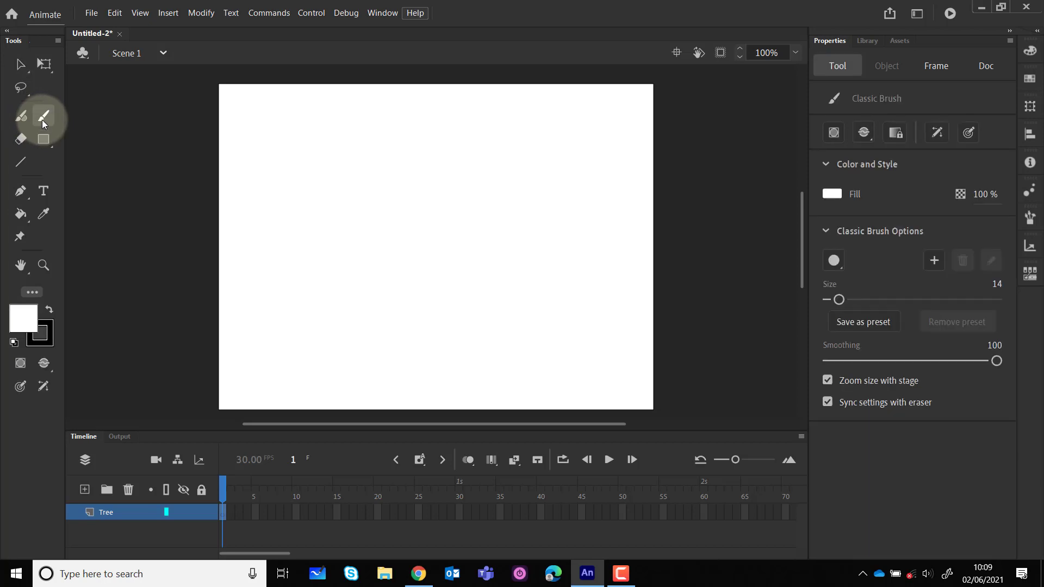
{"action": "left_click", "coordinate": [25, 321]}
{"action": "left_click", "coordinate": [176, 387]}
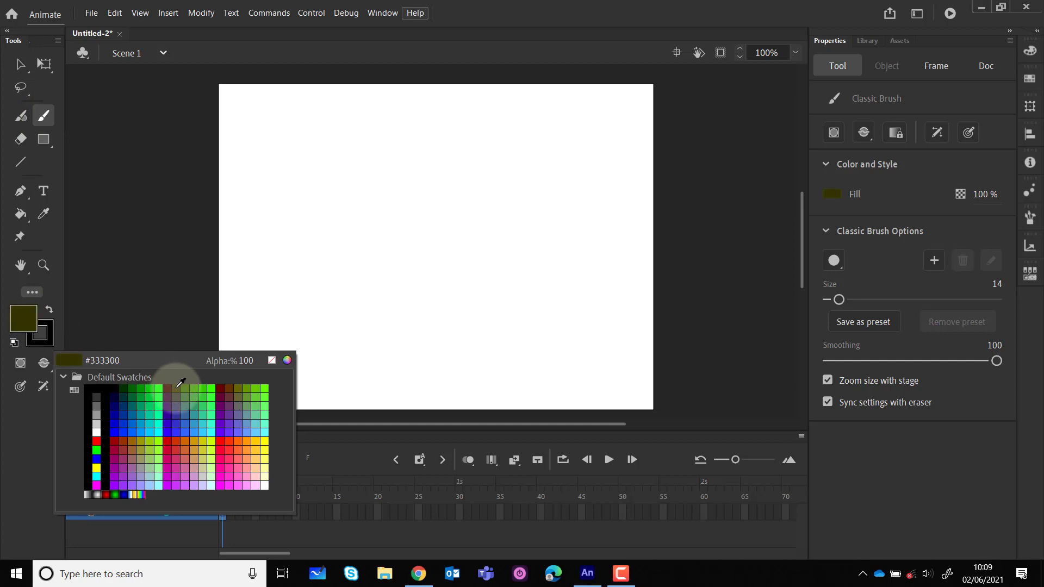
{"action": "left_click", "coordinate": [233, 386]}
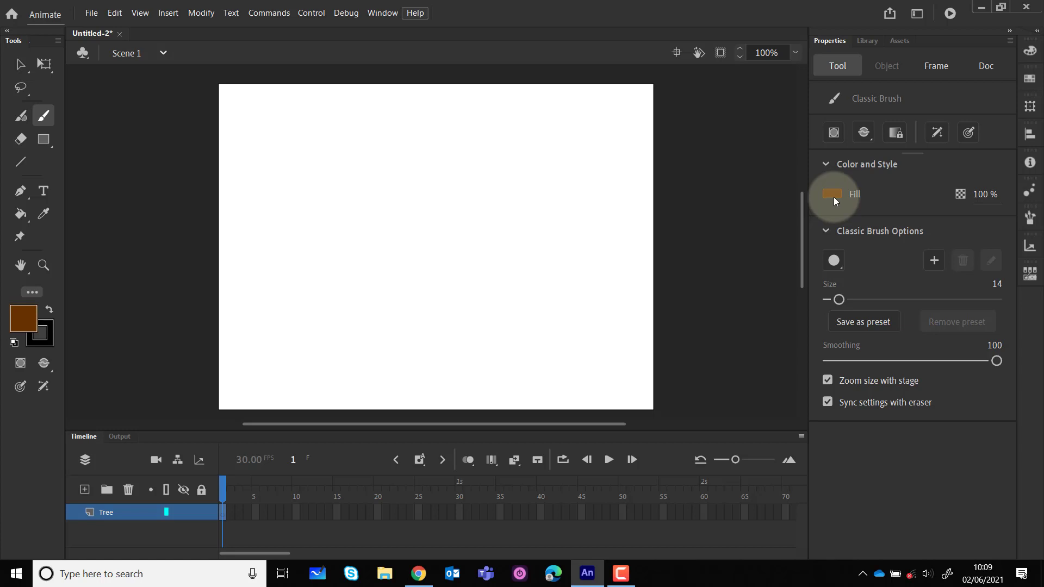
{"action": "left_click", "coordinate": [839, 264]}
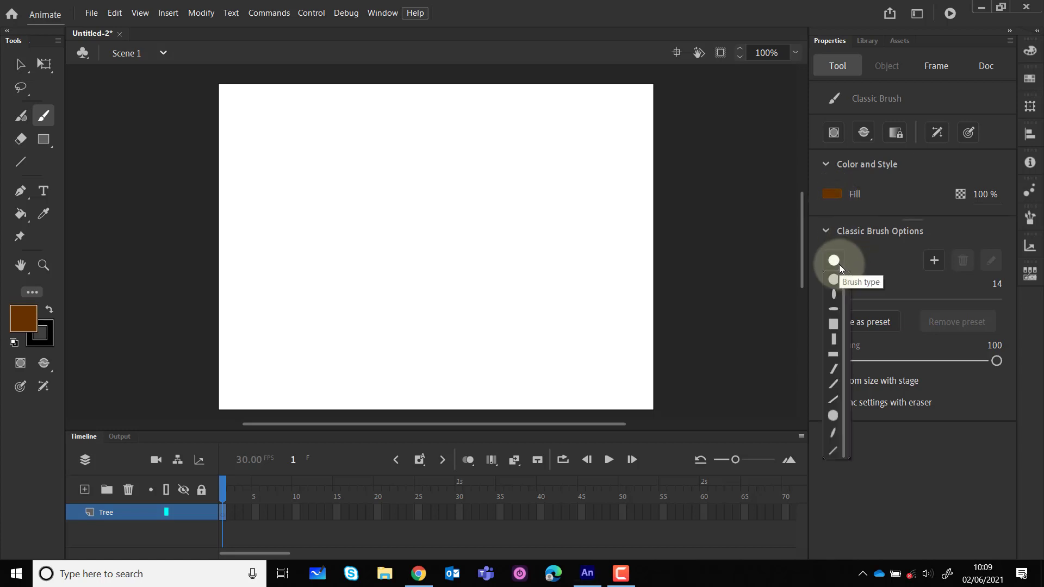
{"action": "left_click", "coordinate": [834, 294]}
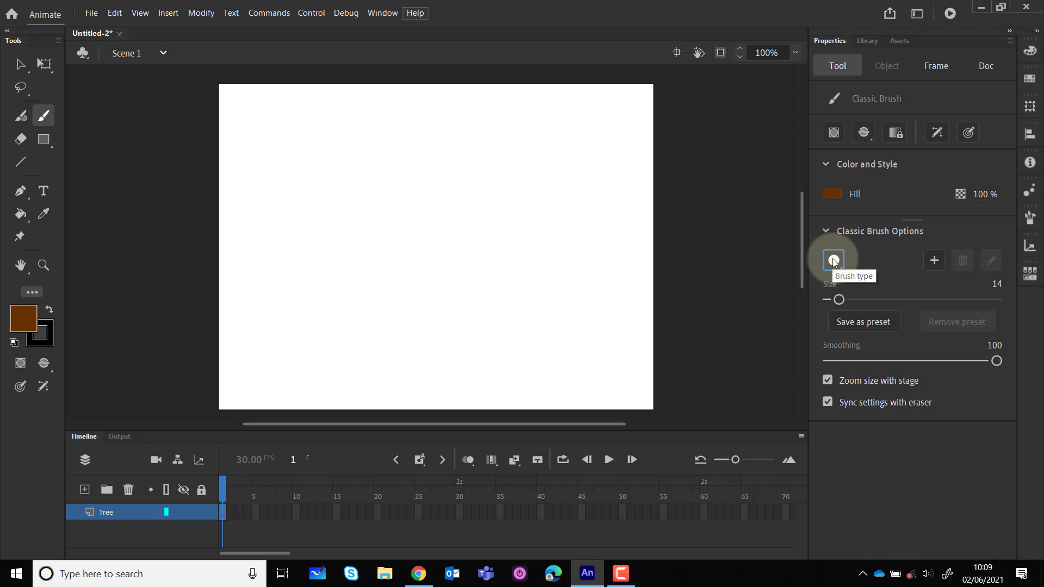
{"action": "mouse_move", "coordinate": [839, 299]}
{"action": "left_mouse_down"}
{"action": "mouse_move", "coordinate": [913, 302]}
{"action": "mouse_move", "coordinate": [844, 302]}
{"action": "left_mouse_up"}
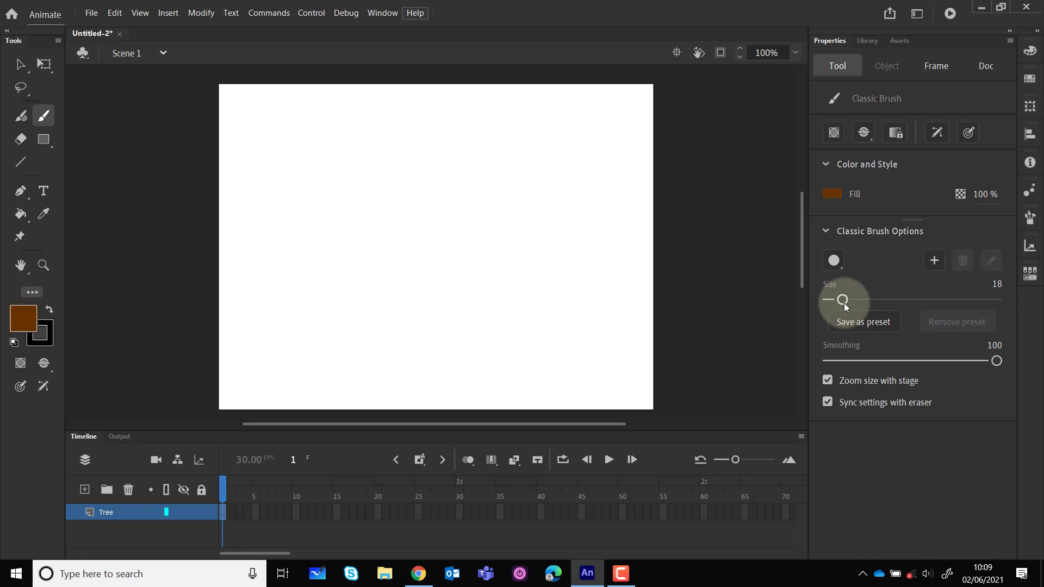
{"action": "left_click_drag", "start_coordinate": [846, 297], "coordinate": [848, 298]}
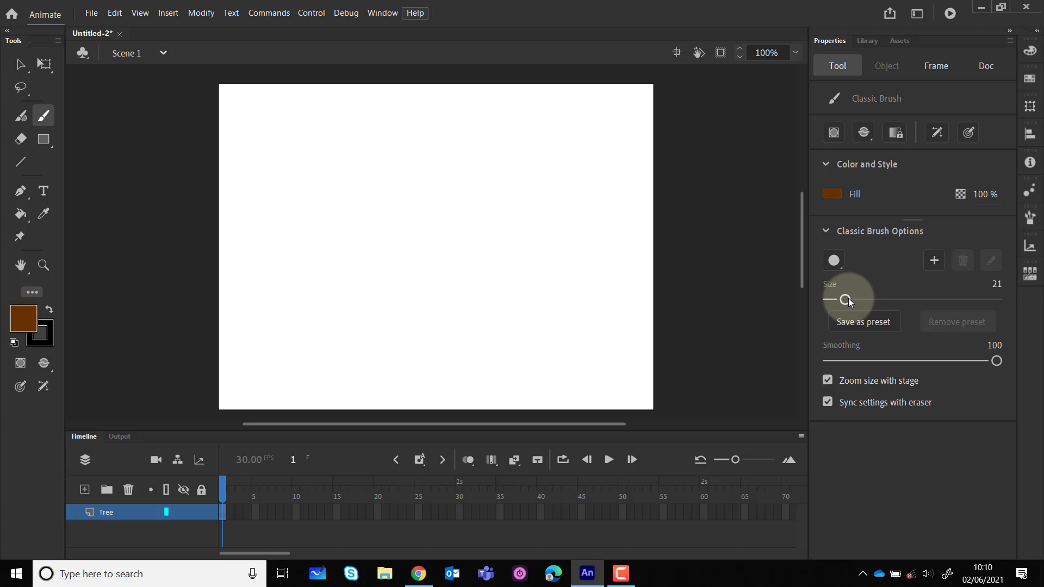
{"action": "left_click", "coordinate": [834, 135]}
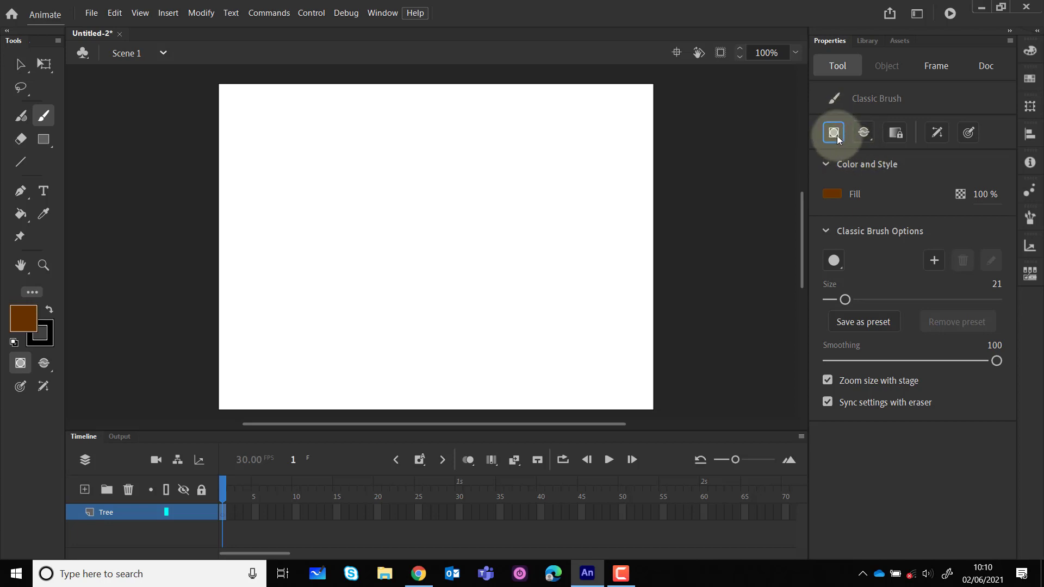
{"action": "left_click", "coordinate": [836, 135]}
{"action": "left_click", "coordinate": [836, 137]}
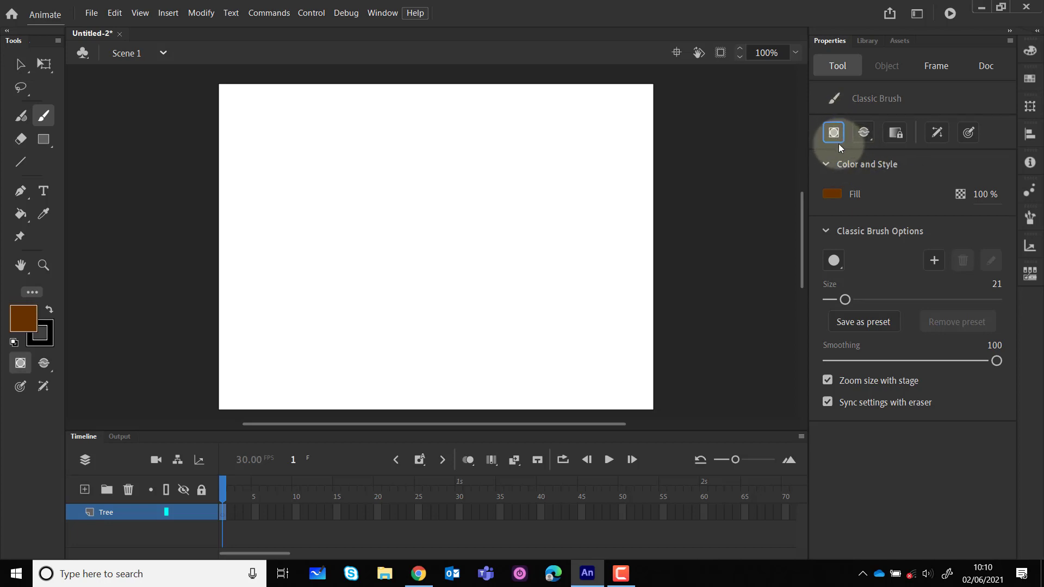
{"action": "left_click", "coordinate": [834, 136]}
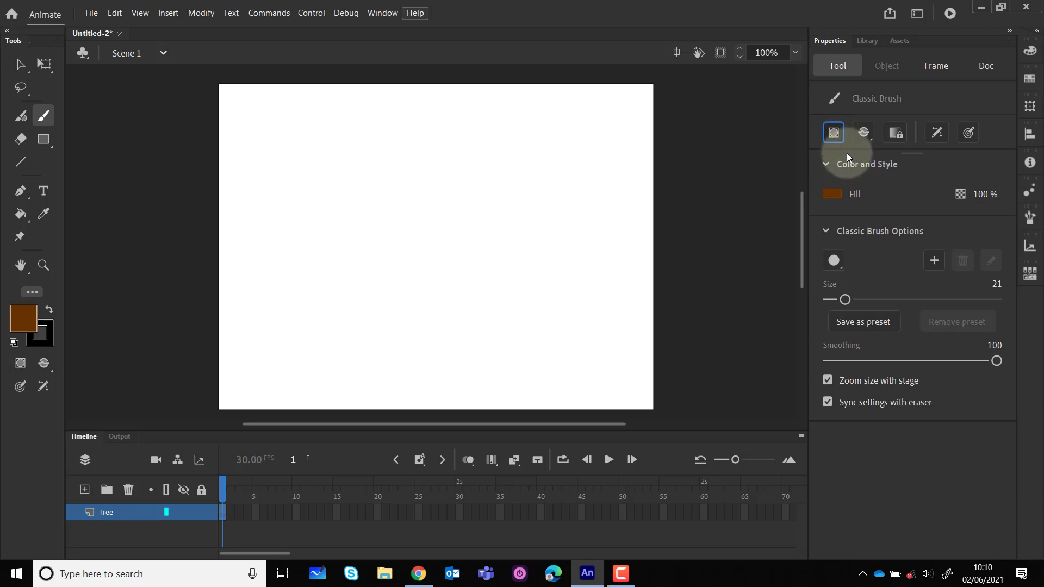
{"action": "left_click", "coordinate": [835, 134]}
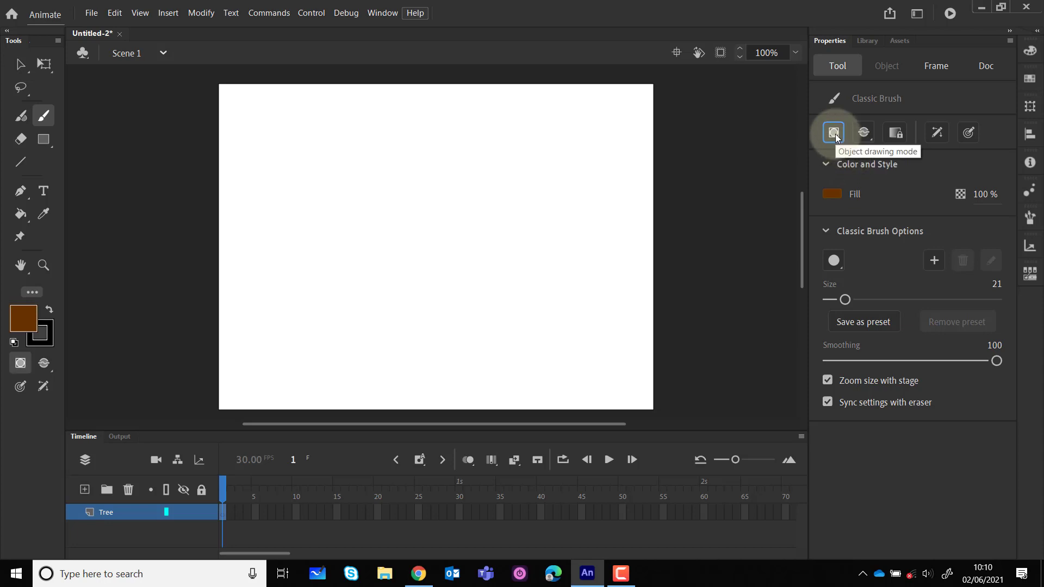
{"action": "left_click", "coordinate": [835, 134]}
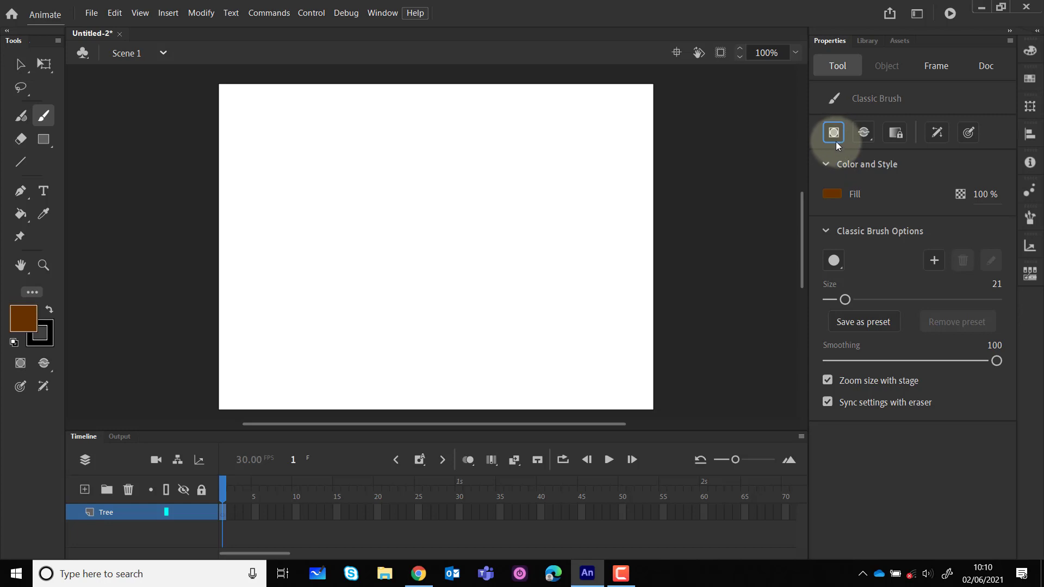
{"action": "left_click", "coordinate": [835, 135]}
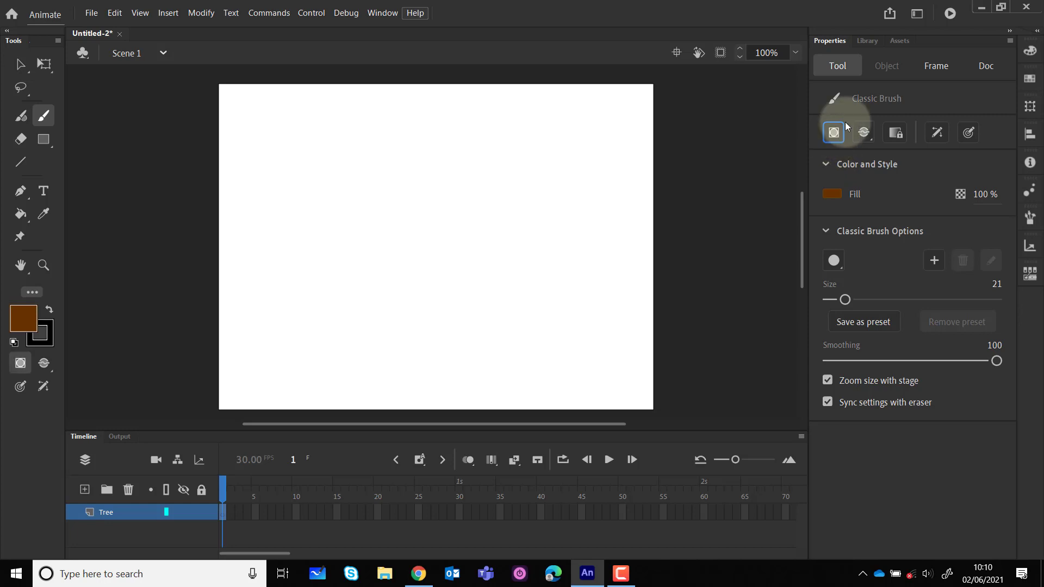
{"action": "left_click", "coordinate": [20, 364]}
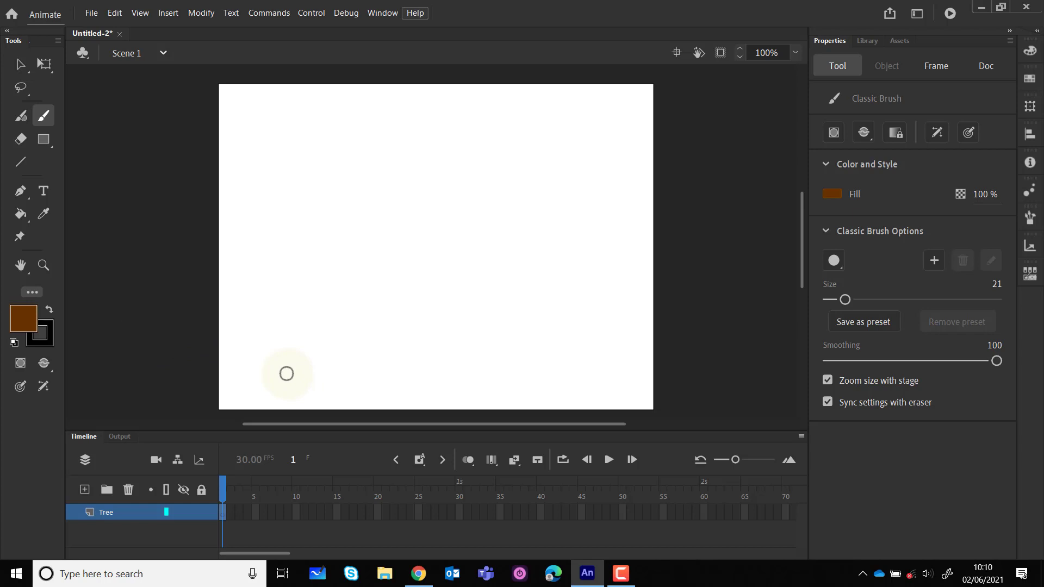
Increase the brush size to 25 and paint a tall trunk near the stage's left edge with a long branch reaching across the stage
{"action": "key", "text": "bracketright"}
{"action": "key", "text": "bracketright"}
{"action": "key", "text": "bracketright"}
{"action": "key", "text": "bracketright"}
{"action": "mouse_move", "coordinate": [275, 381]}
{"action": "left_mouse_down"}
{"action": "mouse_move", "coordinate": [267, 174]}
{"action": "mouse_move", "coordinate": [237, 102]}
{"action": "left_mouse_up"}
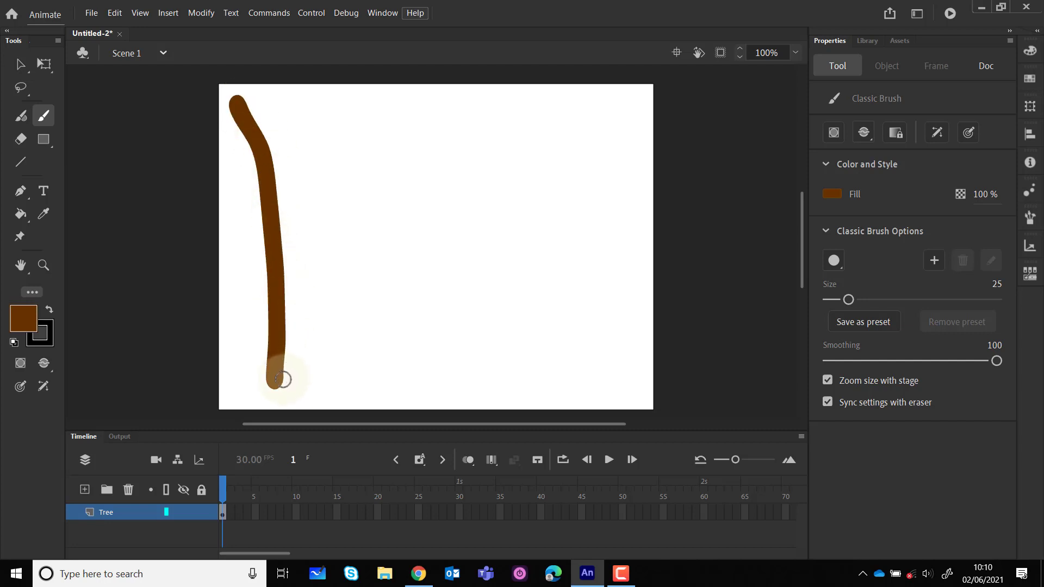
{"action": "mouse_move", "coordinate": [283, 378]}
{"action": "left_mouse_down"}
{"action": "mouse_move", "coordinate": [286, 251]}
{"action": "mouse_move", "coordinate": [258, 132]}
{"action": "left_mouse_up"}
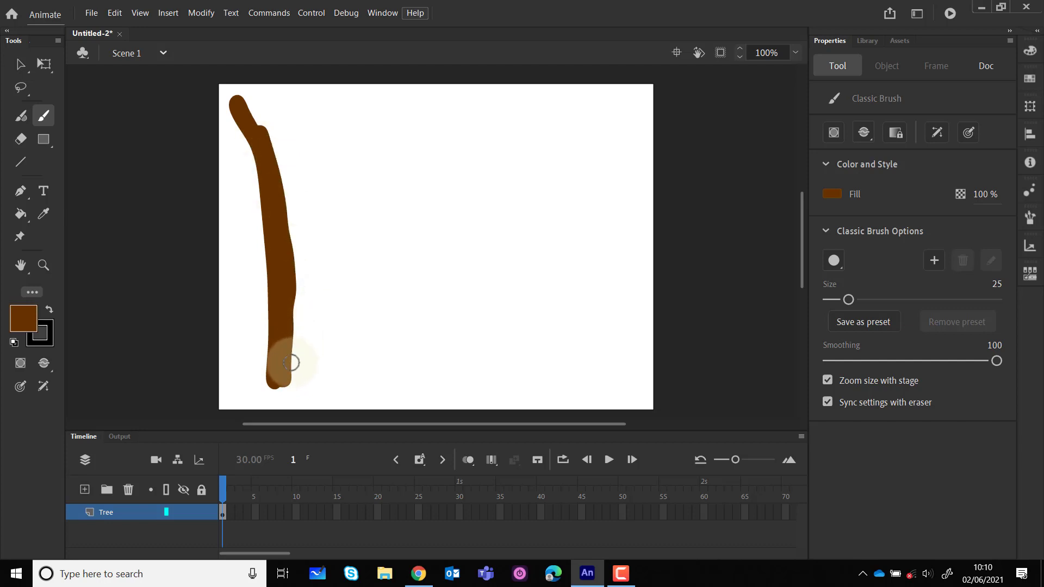
{"action": "mouse_move", "coordinate": [288, 382]}
{"action": "left_mouse_down"}
{"action": "mouse_move", "coordinate": [285, 282]}
{"action": "mouse_move", "coordinate": [296, 292]}
{"action": "mouse_move", "coordinate": [300, 387]}
{"action": "mouse_move", "coordinate": [304, 266]}
{"action": "mouse_move", "coordinate": [346, 224]}
{"action": "mouse_move", "coordinate": [500, 207]}
{"action": "mouse_move", "coordinate": [590, 220]}
{"action": "left_mouse_up"}
{"action": "mouse_move", "coordinate": [288, 275]}
{"action": "left_mouse_down"}
{"action": "mouse_move", "coordinate": [331, 227]}
{"action": "mouse_move", "coordinate": [412, 214]}
{"action": "left_mouse_up"}
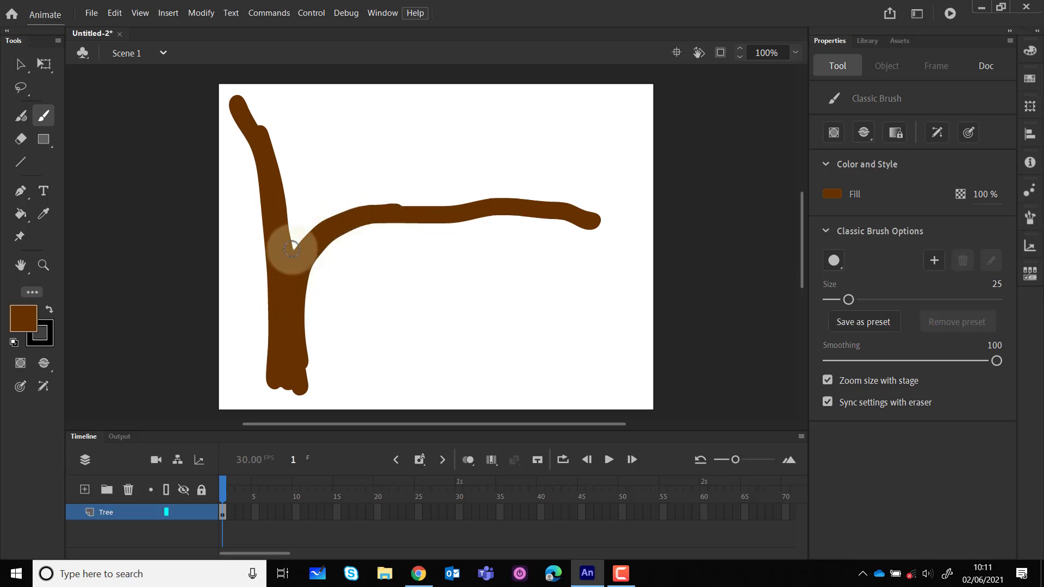
Paint a second upright branch between the trunk's top and the long branch, and flare both sides of the trunk's base
{"action": "mouse_move", "coordinate": [292, 248]}
{"action": "left_mouse_down"}
{"action": "mouse_move", "coordinate": [307, 163]}
{"action": "mouse_move", "coordinate": [302, 104]}
{"action": "mouse_move", "coordinate": [293, 226]}
{"action": "mouse_move", "coordinate": [308, 128]}
{"action": "left_mouse_up"}
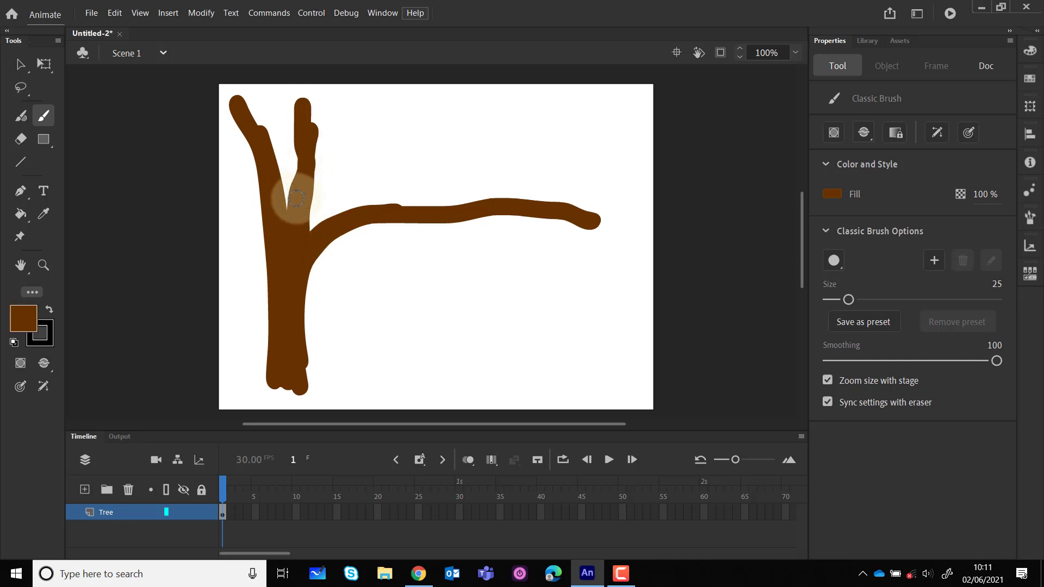
{"action": "left_click_drag", "start_coordinate": [296, 197], "coordinate": [291, 229]}
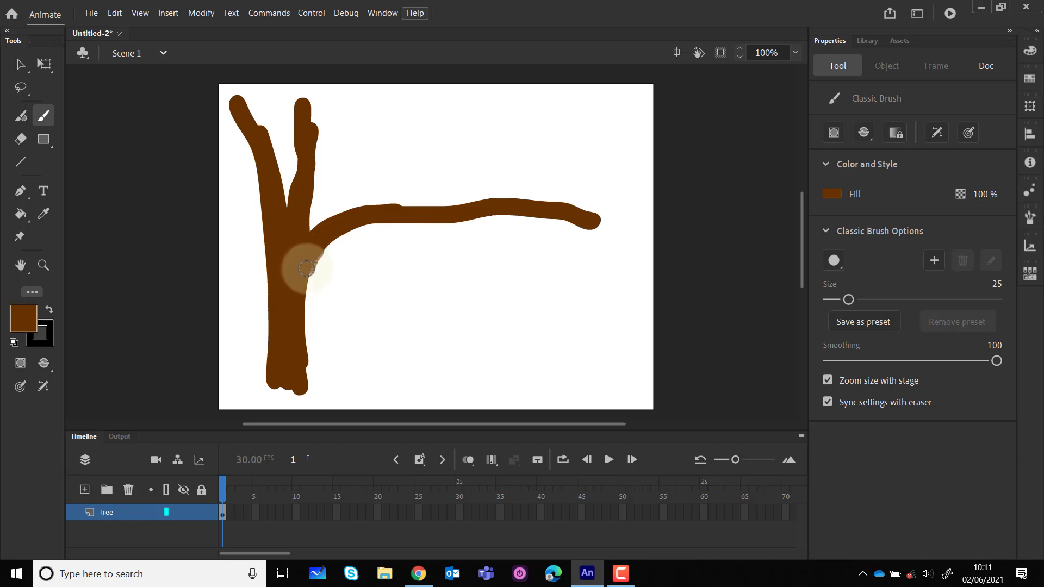
{"action": "mouse_move", "coordinate": [306, 268]}
{"action": "left_mouse_down"}
{"action": "mouse_move", "coordinate": [304, 333]}
{"action": "mouse_move", "coordinate": [321, 391]}
{"action": "left_mouse_up"}
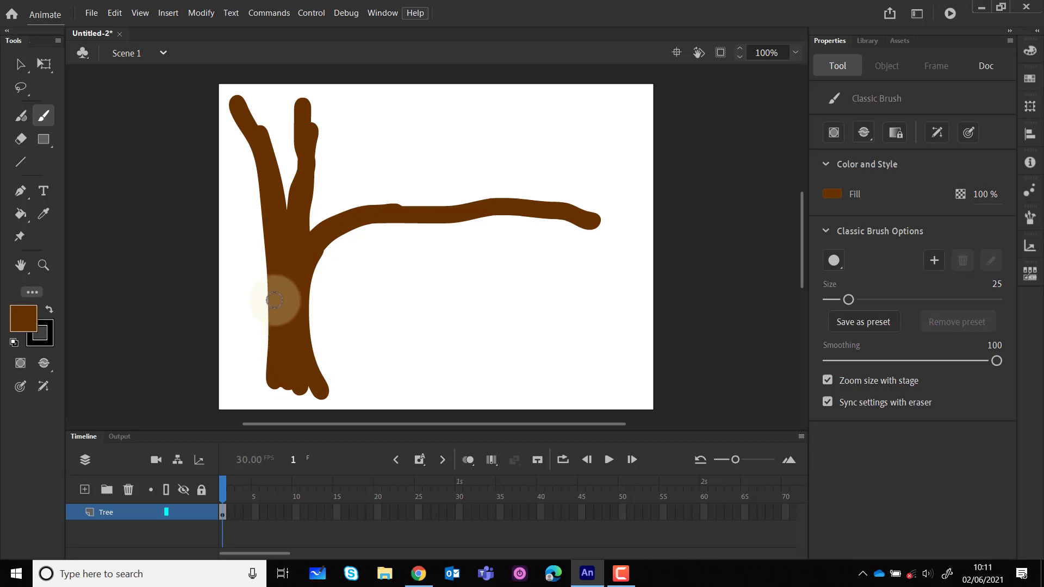
{"action": "mouse_move", "coordinate": [275, 305]}
{"action": "left_mouse_down"}
{"action": "mouse_move", "coordinate": [275, 361]}
{"action": "mouse_move", "coordinate": [242, 400]}
{"action": "left_mouse_up"}
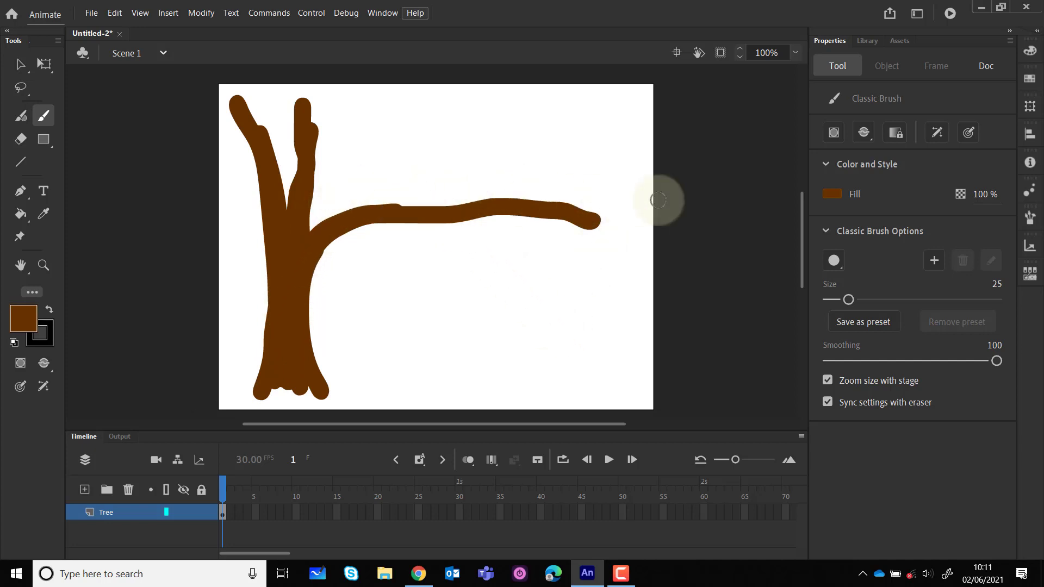
Reduce the brush size to 18 and paint thinner forked twigs above and below the long branch
{"action": "left_click", "coordinate": [846, 300]}
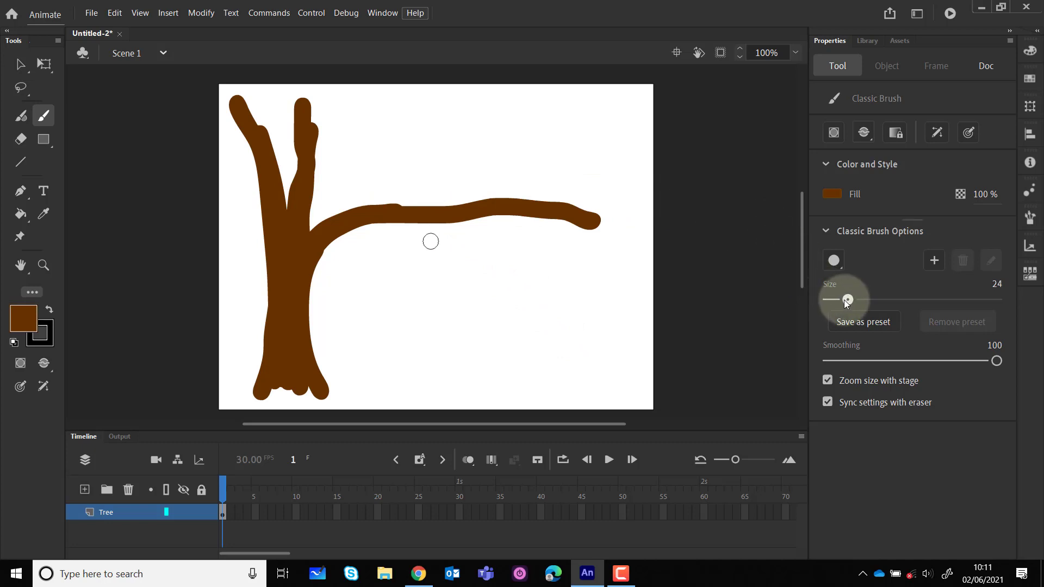
{"action": "left_click_drag", "start_coordinate": [846, 300], "coordinate": [840, 300]}
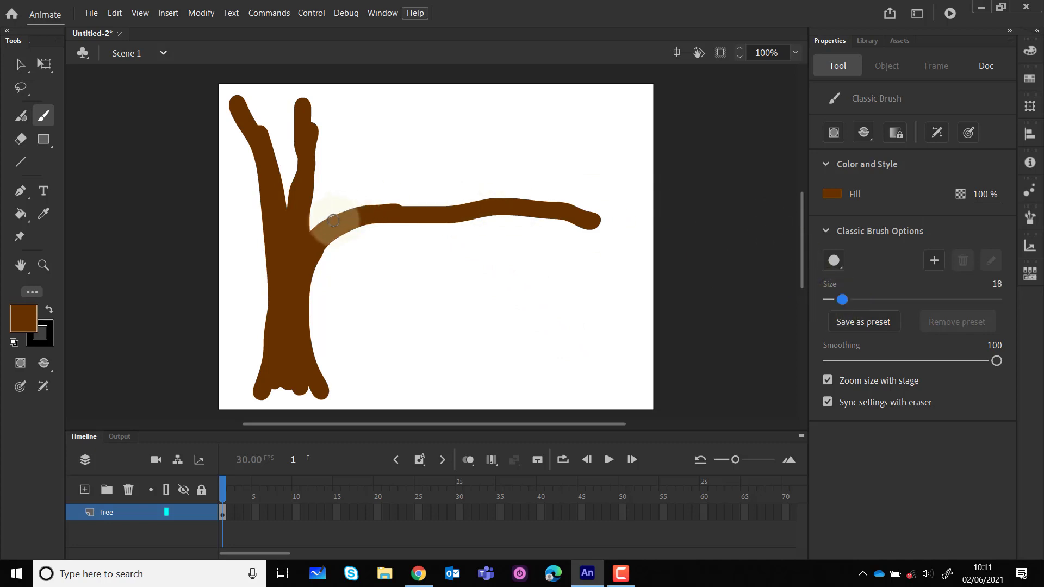
{"action": "mouse_move", "coordinate": [379, 203]}
{"action": "left_mouse_down"}
{"action": "mouse_move", "coordinate": [400, 183]}
{"action": "mouse_move", "coordinate": [450, 94]}
{"action": "left_mouse_up"}
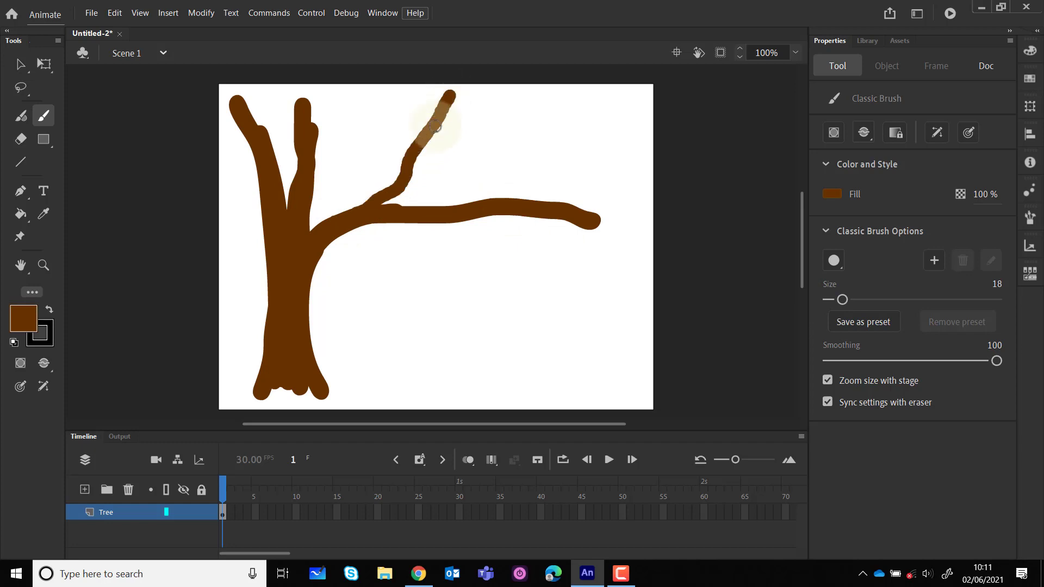
{"action": "left_click_drag", "start_coordinate": [433, 135], "coordinate": [500, 108]}
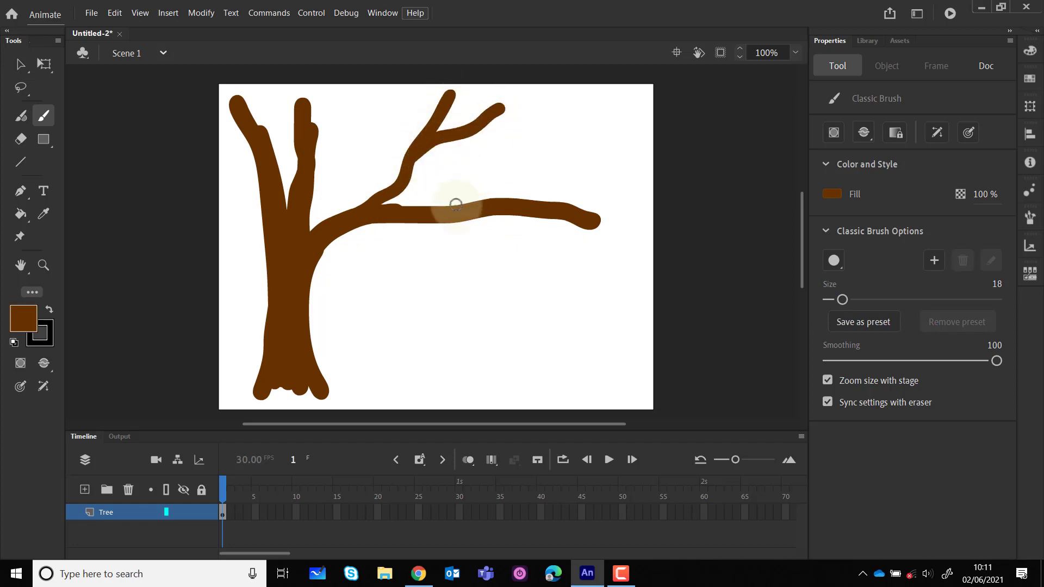
{"action": "mouse_move", "coordinate": [400, 215]}
{"action": "left_mouse_down"}
{"action": "mouse_move", "coordinate": [460, 203]}
{"action": "mouse_move", "coordinate": [547, 126]}
{"action": "left_mouse_up"}
{"action": "left_click_drag", "start_coordinate": [511, 161], "coordinate": [598, 151]}
{"action": "mouse_move", "coordinate": [530, 213]}
{"action": "left_mouse_down"}
{"action": "mouse_move", "coordinate": [570, 210]}
{"action": "mouse_move", "coordinate": [625, 173]}
{"action": "left_mouse_up"}
{"action": "left_click_drag", "start_coordinate": [620, 202], "coordinate": [640, 206]}
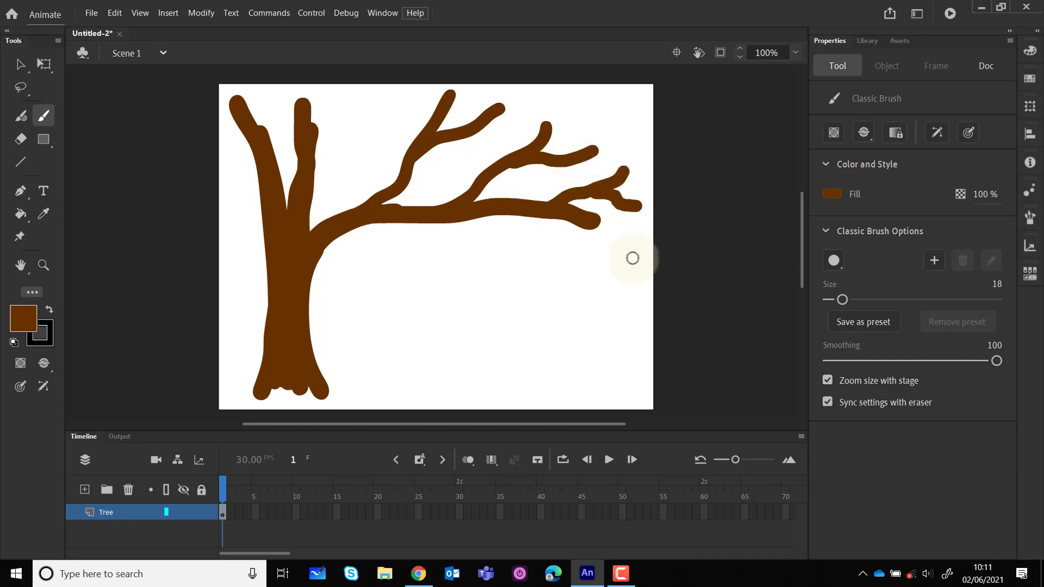
{"action": "mouse_move", "coordinate": [496, 216]}
{"action": "left_mouse_down"}
{"action": "mouse_move", "coordinate": [520, 222]}
{"action": "mouse_move", "coordinate": [555, 257]}
{"action": "mouse_move", "coordinate": [601, 264]}
{"action": "left_mouse_up"}
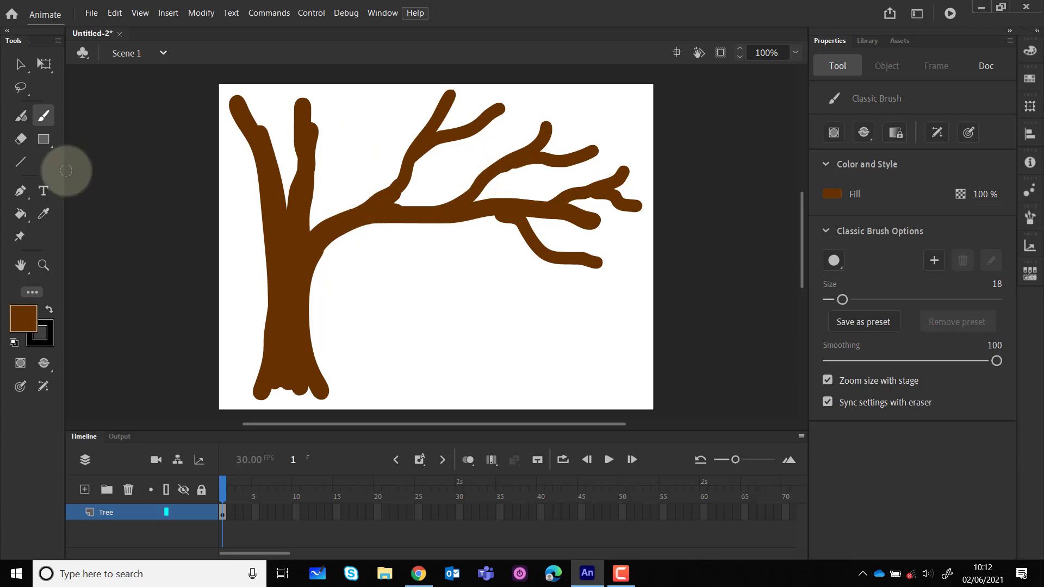
Erase the bump on the second upright branch's right edge and paint a thin twig curving up to the right from it
{"action": "left_click", "coordinate": [24, 143]}
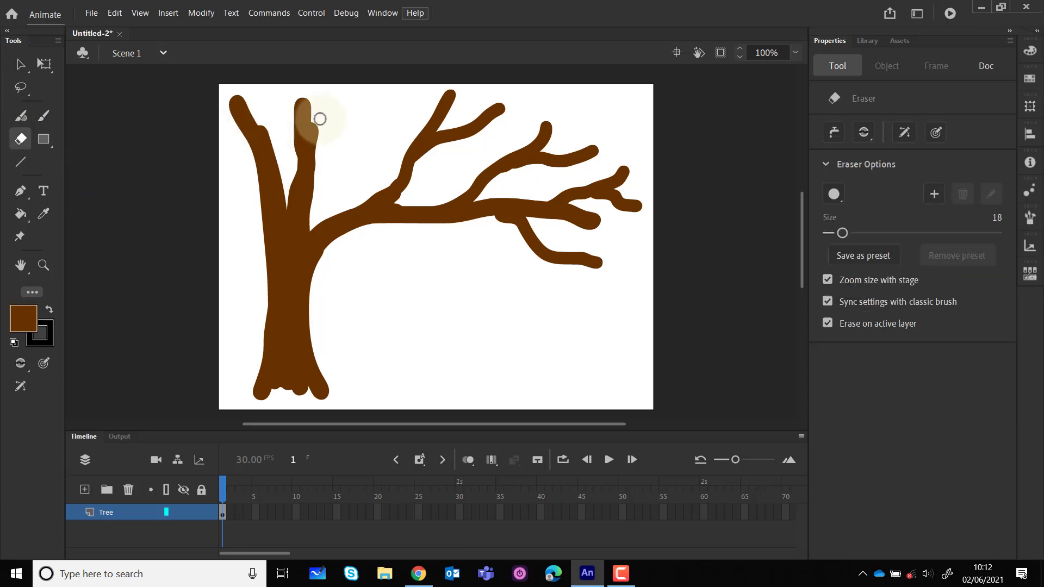
{"action": "mouse_move", "coordinate": [319, 119]}
{"action": "left_mouse_down"}
{"action": "mouse_move", "coordinate": [321, 116]}
{"action": "mouse_move", "coordinate": [320, 162]}
{"action": "mouse_move", "coordinate": [317, 121]}
{"action": "mouse_move", "coordinate": [367, 147]}
{"action": "mouse_move", "coordinate": [329, 158]}
{"action": "mouse_move", "coordinate": [319, 130]}
{"action": "mouse_move", "coordinate": [321, 172]}
{"action": "left_mouse_up"}
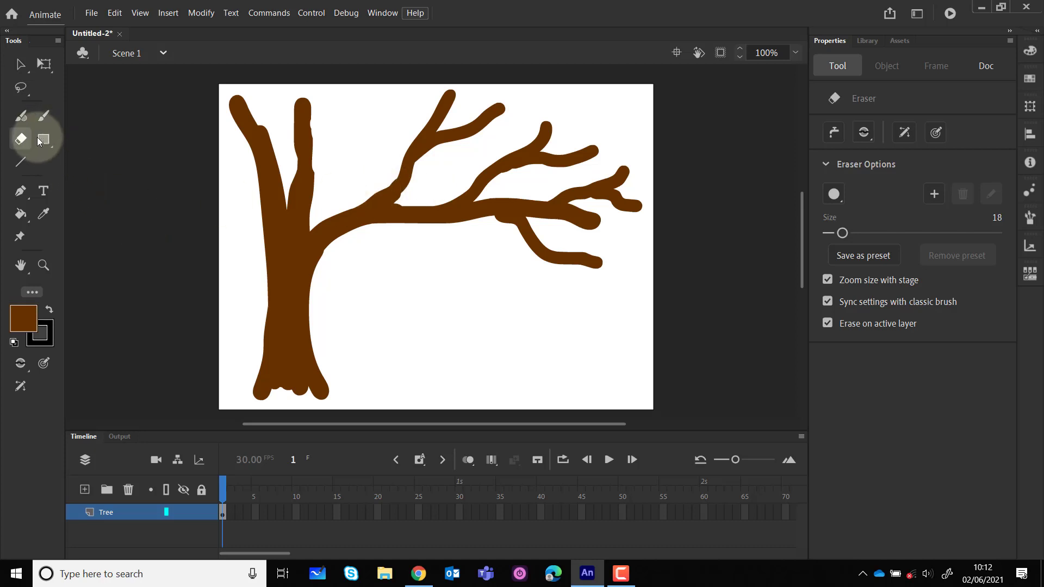
{"action": "left_click", "coordinate": [44, 115]}
{"action": "mouse_move", "coordinate": [314, 177]}
{"action": "left_mouse_down"}
{"action": "mouse_move", "coordinate": [317, 139]}
{"action": "mouse_move", "coordinate": [349, 107]}
{"action": "left_mouse_up"}
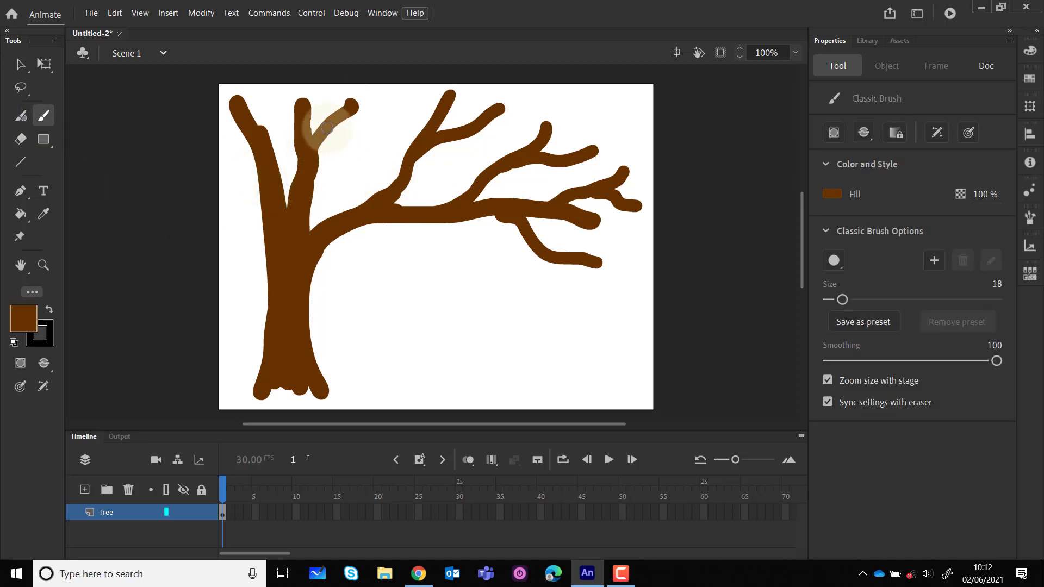
{"action": "key", "text": "ctrl+z"}
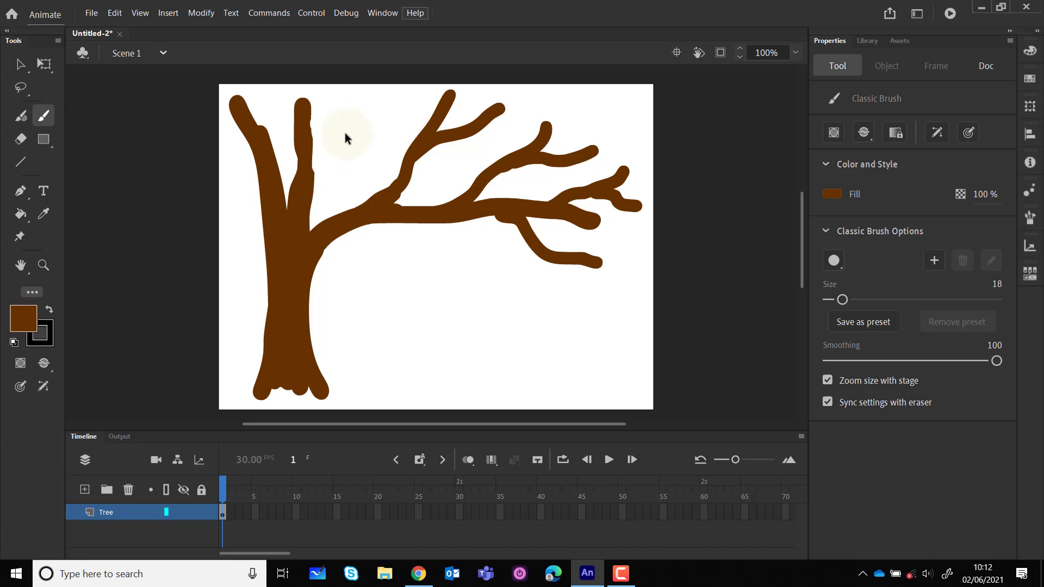
{"action": "mouse_move", "coordinate": [314, 181]}
{"action": "left_mouse_down"}
{"action": "mouse_move", "coordinate": [316, 141]}
{"action": "mouse_move", "coordinate": [361, 93]}
{"action": "left_mouse_up"}
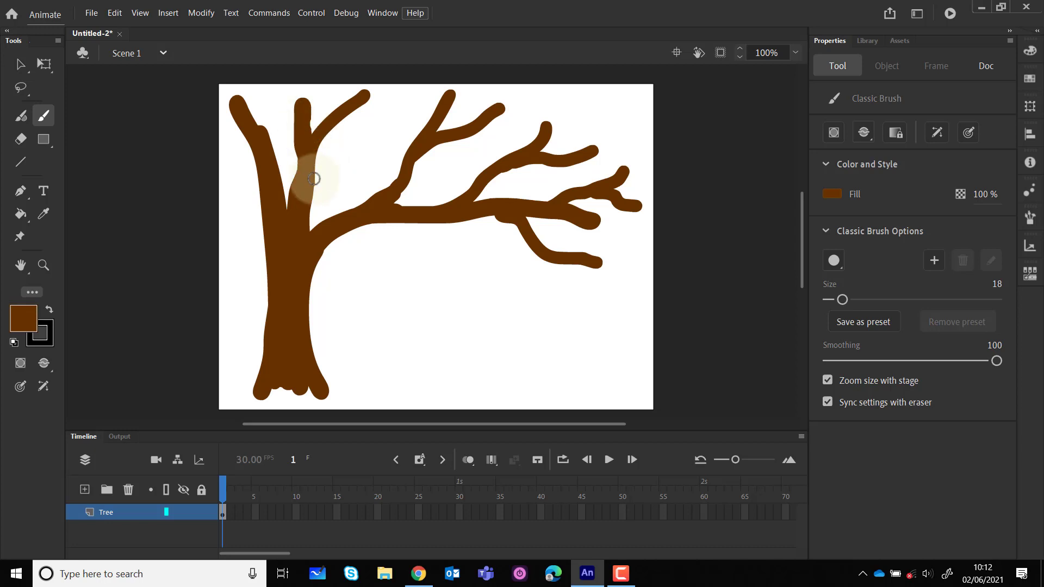
Paint along the underside of the long branch, just before the lower twig, to smooth out its uneven edge
{"action": "left_click_drag", "start_coordinate": [503, 214], "coordinate": [466, 214]}
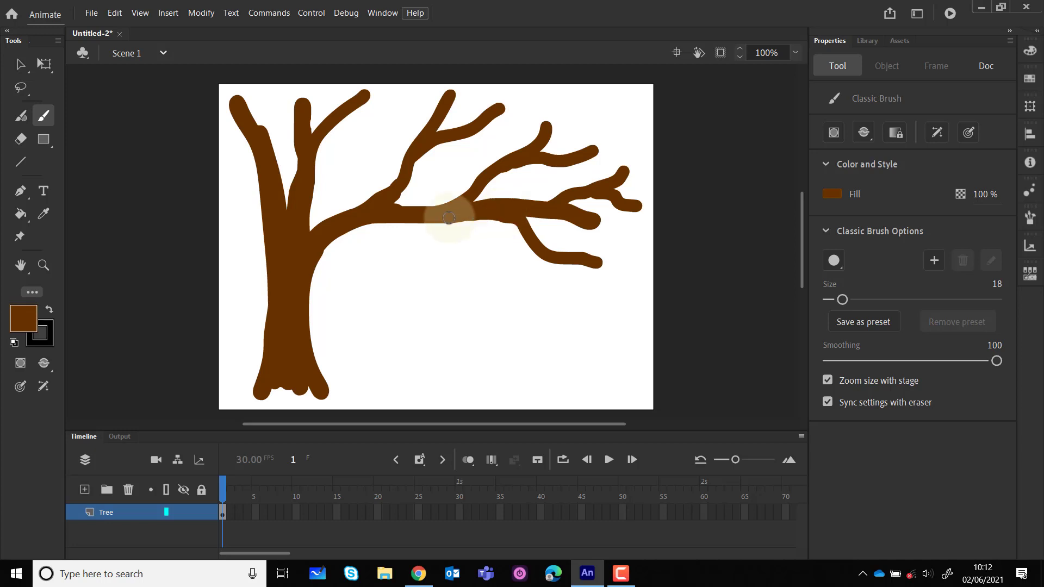
Add the Pencil tool to the toolbar beside the Line tool and set its stroke colour to dark green #336600
{"action": "left_click", "coordinate": [32, 293]}
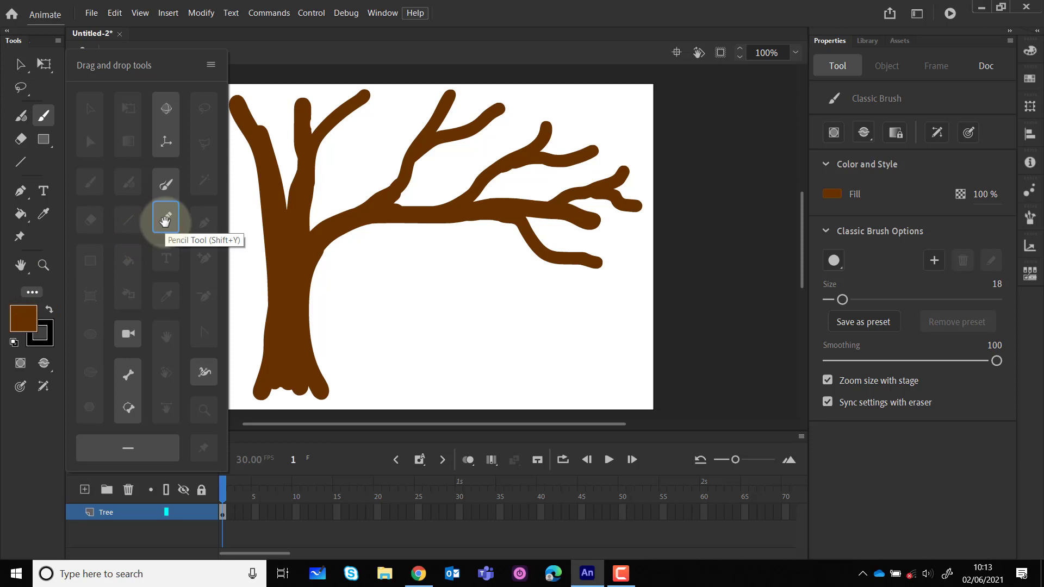
{"action": "mouse_move", "coordinate": [164, 220]}
{"action": "left_mouse_down"}
{"action": "mouse_move", "coordinate": [32, 275]}
{"action": "mouse_move", "coordinate": [34, 226]}
{"action": "mouse_move", "coordinate": [23, 246]}
{"action": "mouse_move", "coordinate": [42, 229]}
{"action": "mouse_move", "coordinate": [30, 163]}
{"action": "mouse_move", "coordinate": [46, 167]}
{"action": "mouse_move", "coordinate": [28, 159]}
{"action": "mouse_move", "coordinate": [24, 171]}
{"action": "left_mouse_up"}
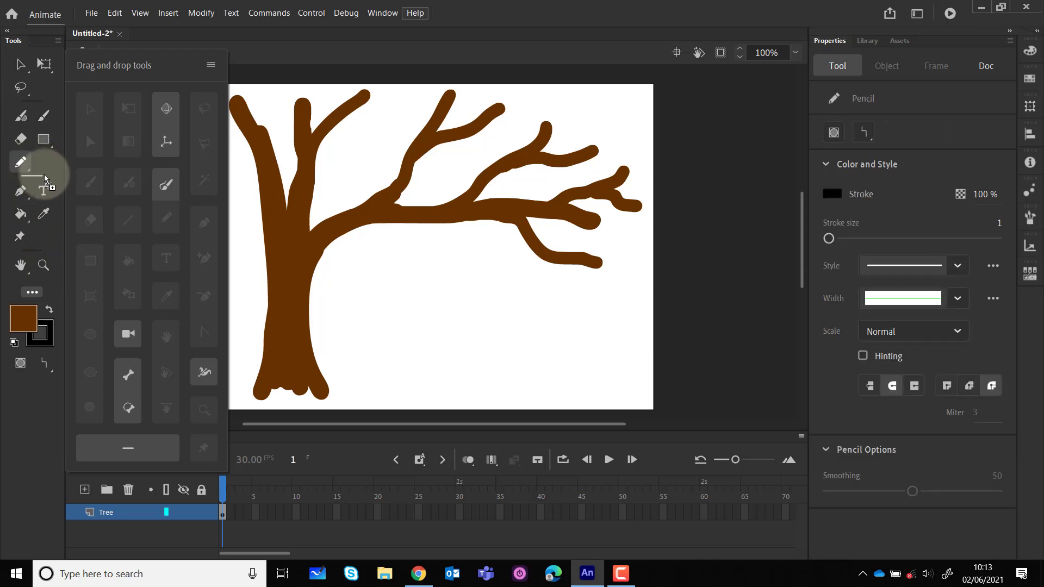
{"action": "left_click", "coordinate": [21, 162]}
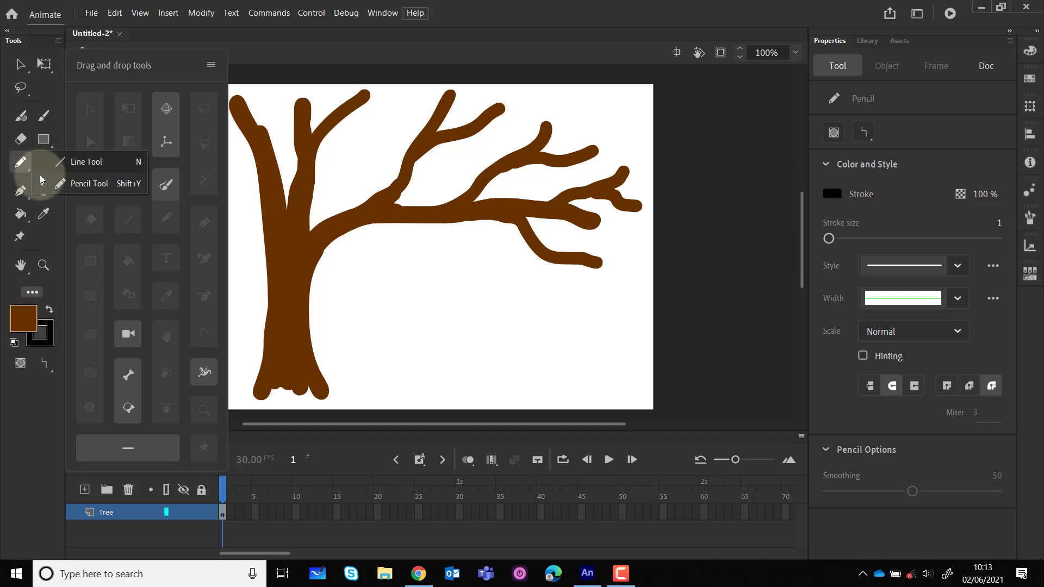
{"action": "left_click", "coordinate": [63, 188]}
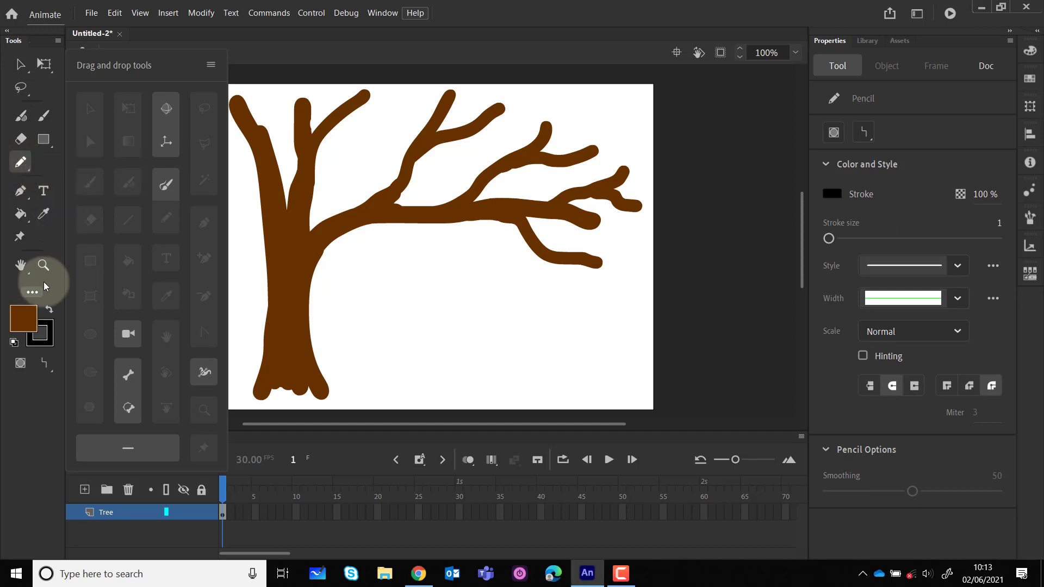
{"action": "left_click", "coordinate": [51, 335]}
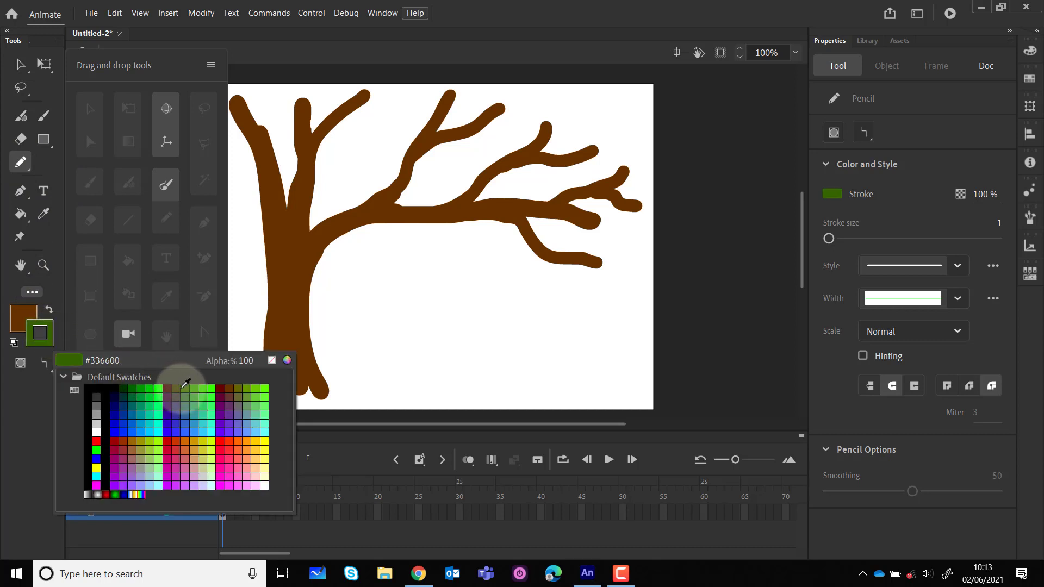
{"action": "left_click", "coordinate": [183, 387]}
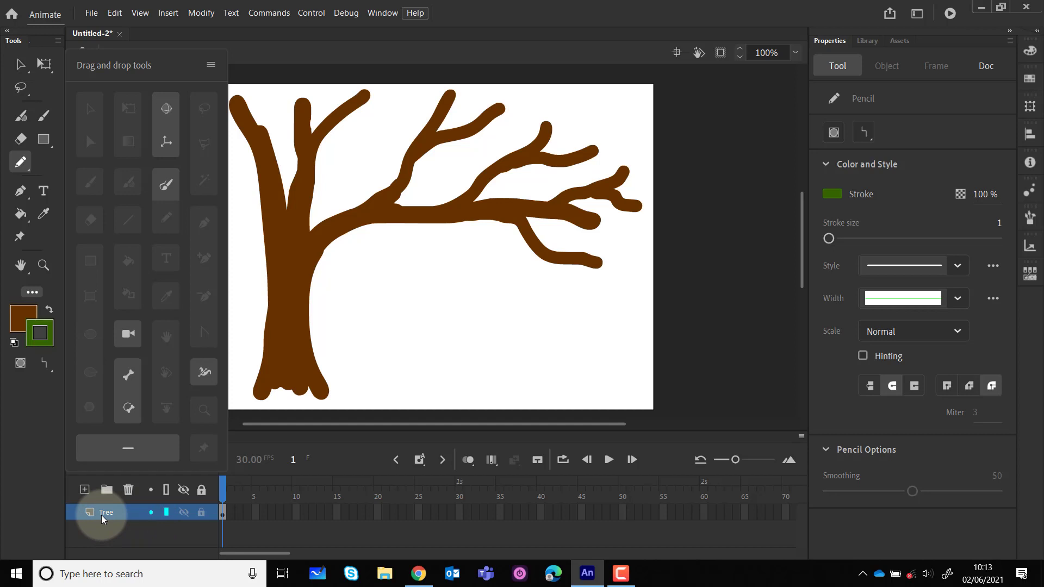
Lock the Tree layer and add a new layer named Leaves above it
{"action": "left_click", "coordinate": [203, 516]}
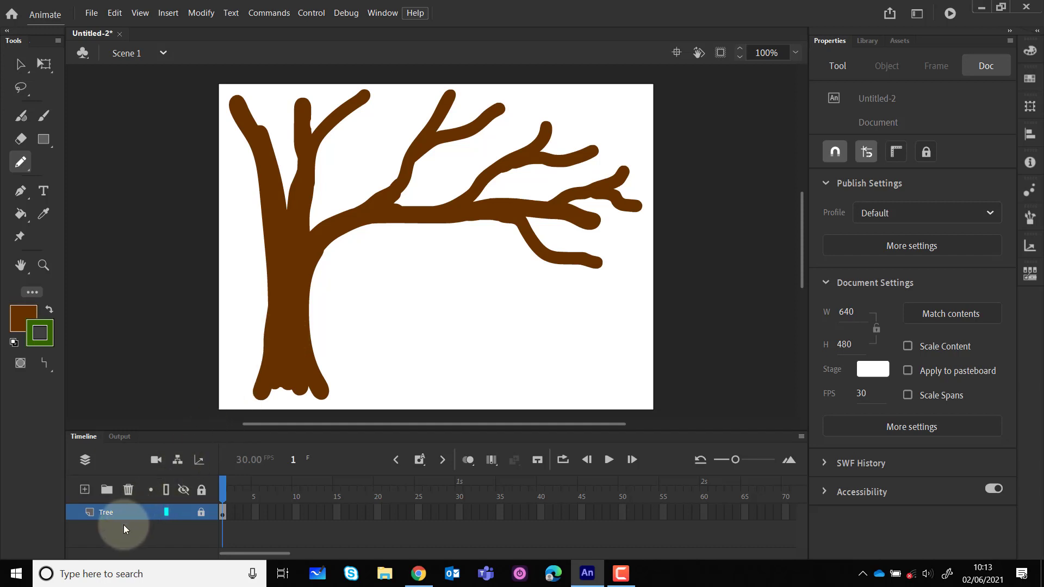
{"action": "left_click", "coordinate": [83, 492]}
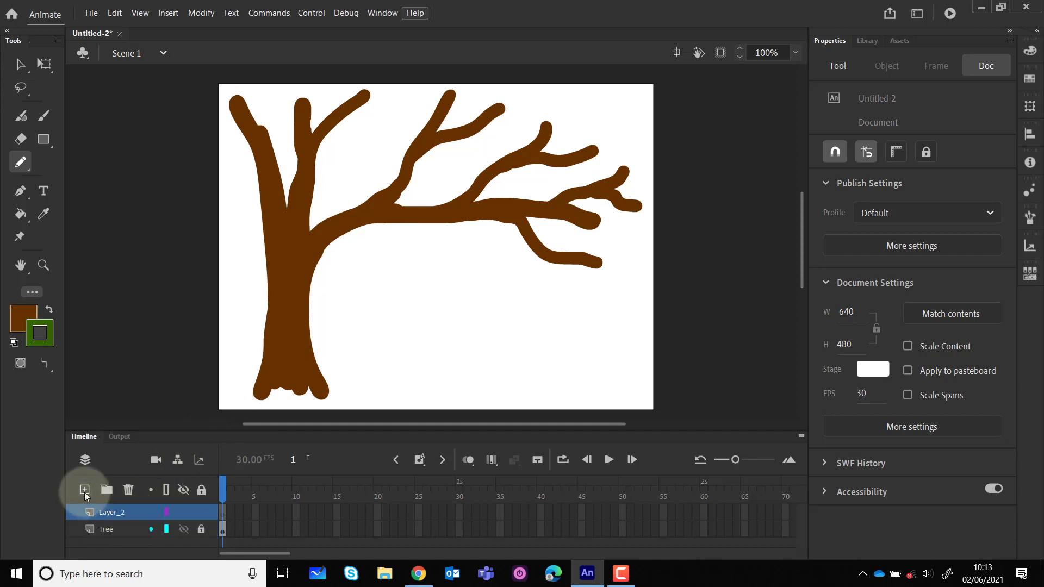
{"action": "double_click", "coordinate": [116, 514]}
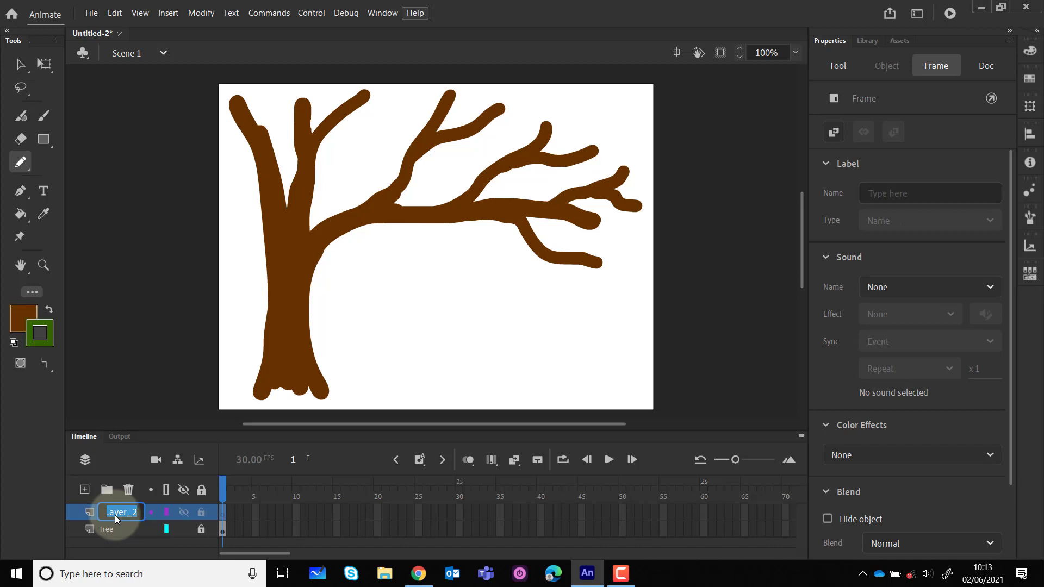
{"action": "type", "text": "Leaves"}
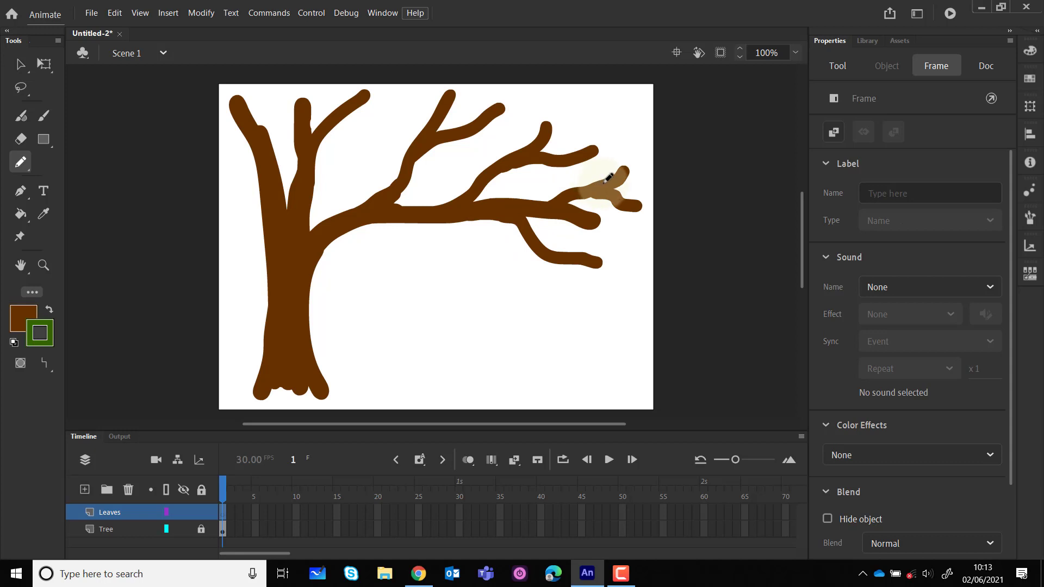
Try a short pencil arc above the tip of the rightmost twig, undo it, and set the pencil mode to Smooth
{"action": "key", "text": "ctrl+equal"}
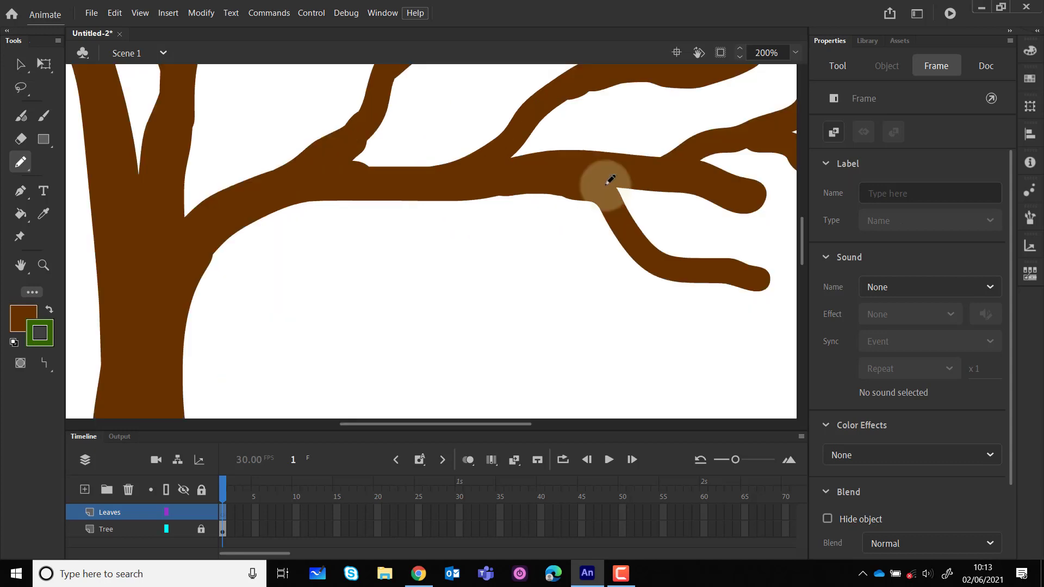
{"action": "key", "text": "ctrl+equal"}
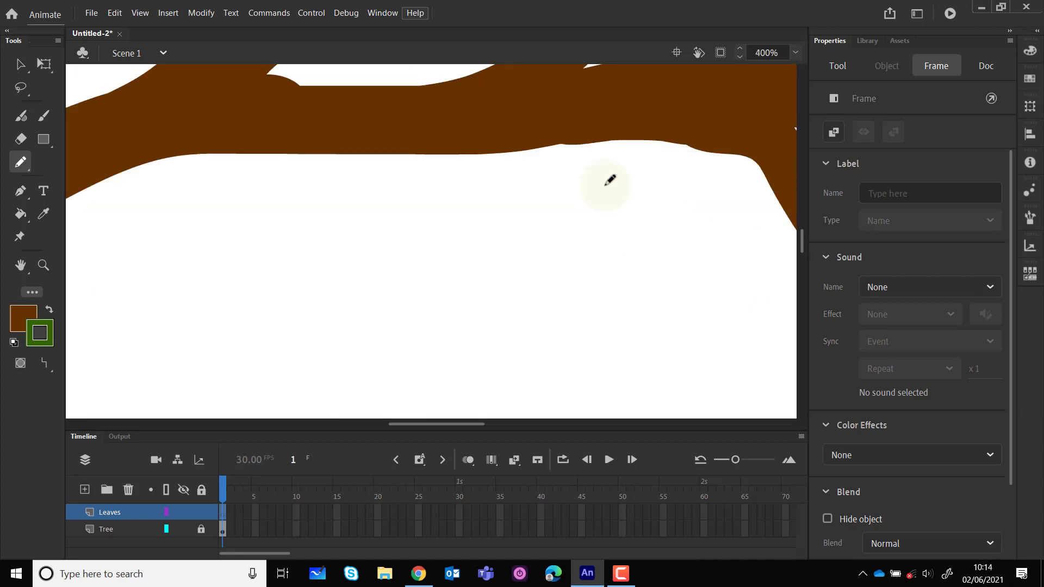
{"action": "left_click_drag", "start_coordinate": [609, 180], "coordinate": [196, 340]}
{"action": "left_click_drag", "start_coordinate": [515, 270], "coordinate": [342, 342]}
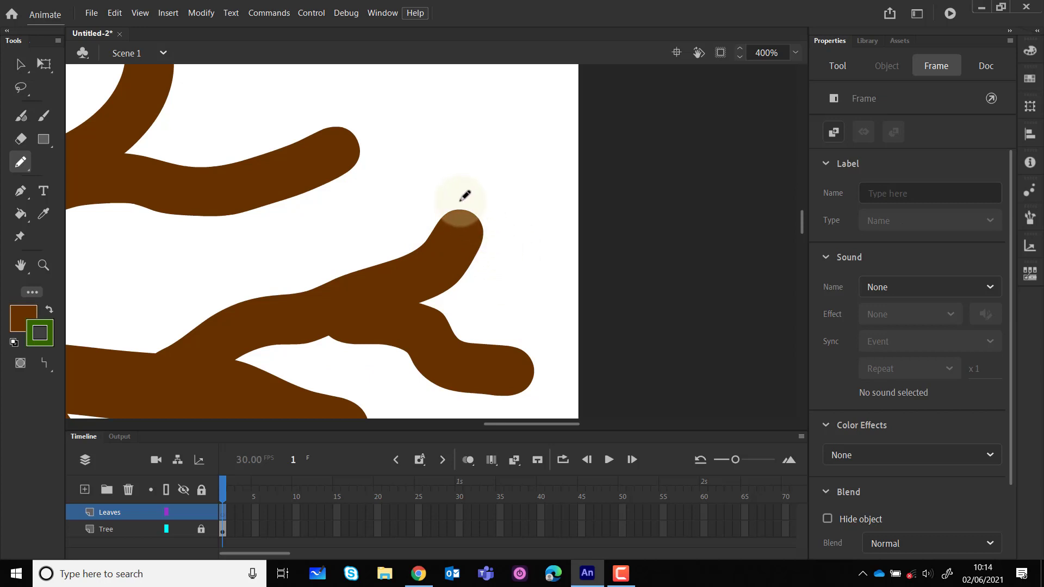
{"action": "scroll", "coordinate": [465, 196], "scroll_direction": "up", "scroll_amount": 1}
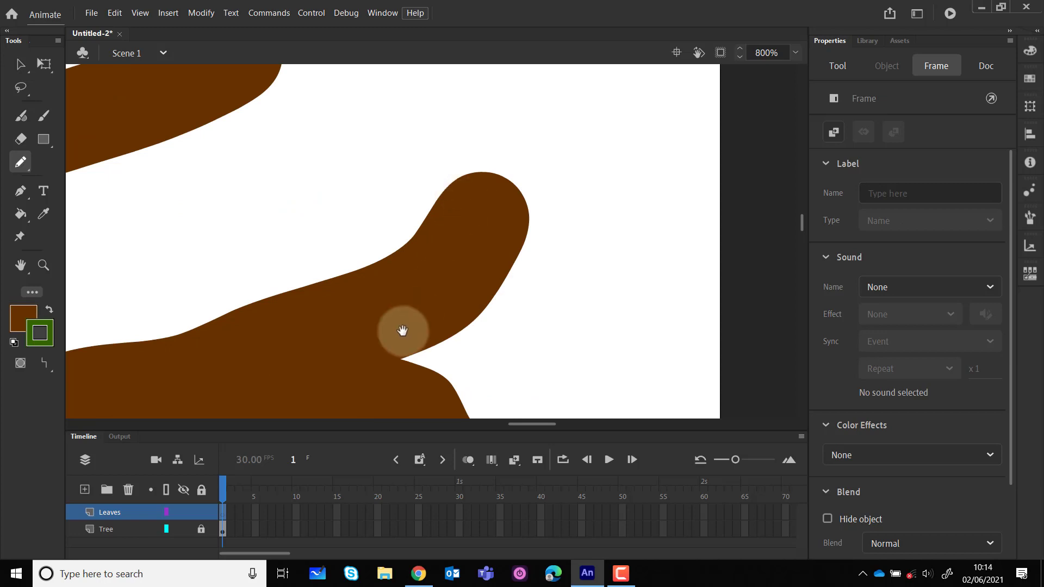
{"action": "left_click_drag", "start_coordinate": [448, 253], "coordinate": [338, 342]}
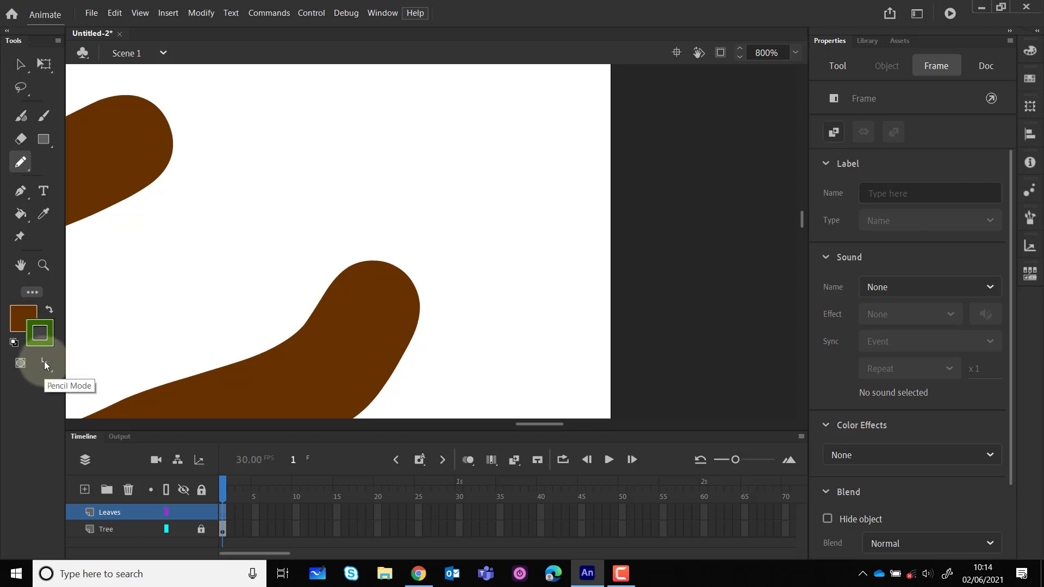
{"action": "mouse_move", "coordinate": [335, 244]}
{"action": "left_mouse_down"}
{"action": "mouse_move", "coordinate": [364, 175]}
{"action": "mouse_move", "coordinate": [417, 172]}
{"action": "left_mouse_up"}
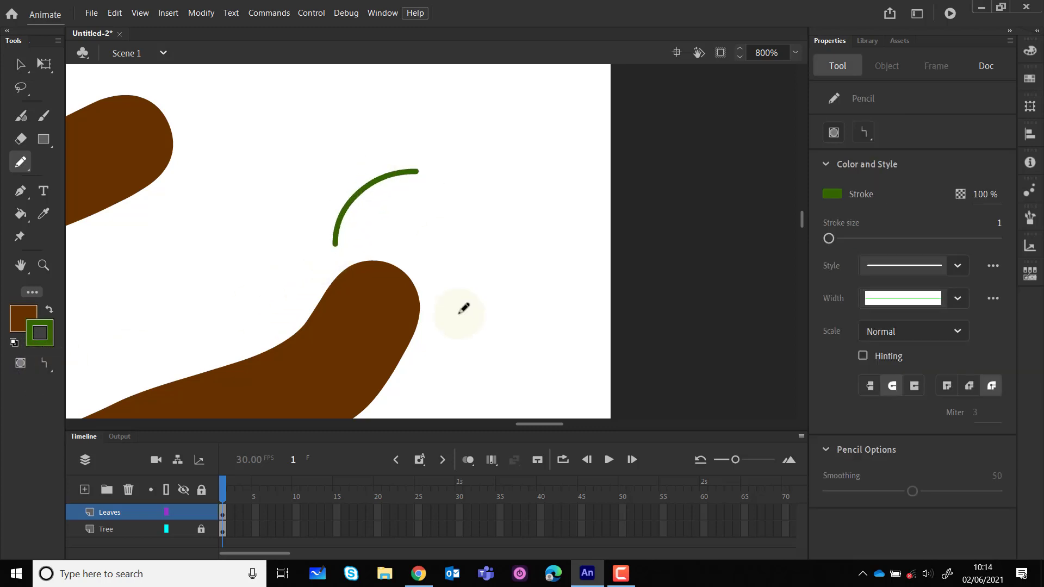
{"action": "left_click", "coordinate": [47, 368]}
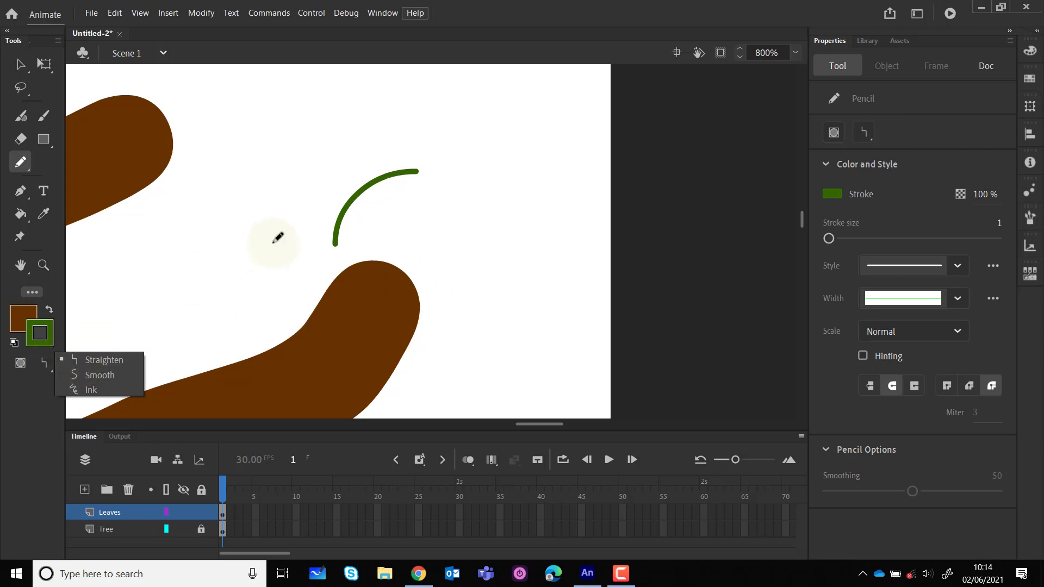
{"action": "key", "text": "ctrl+z"}
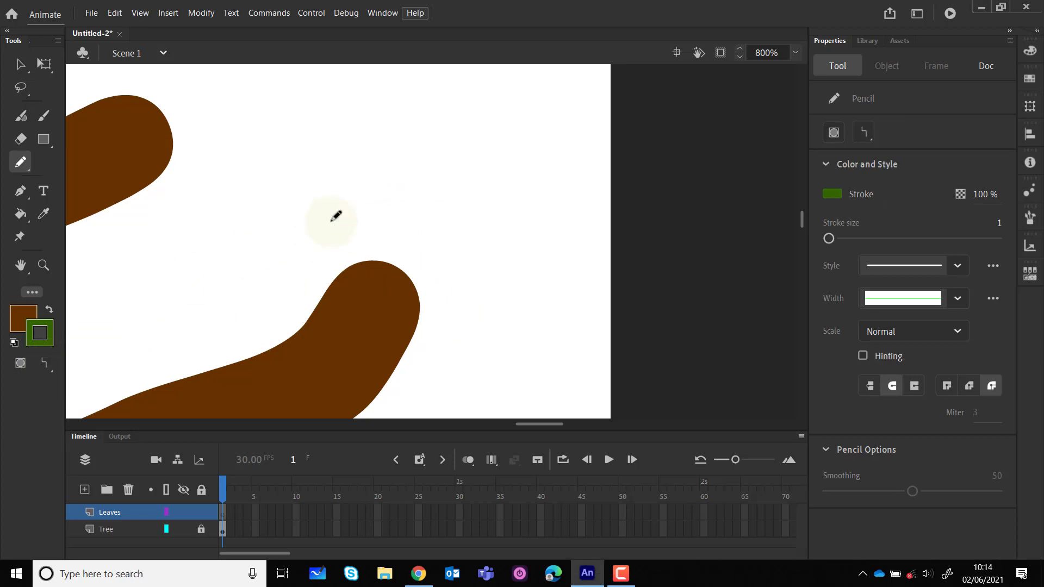
{"action": "left_click", "coordinate": [44, 364]}
{"action": "left_click", "coordinate": [79, 378]}
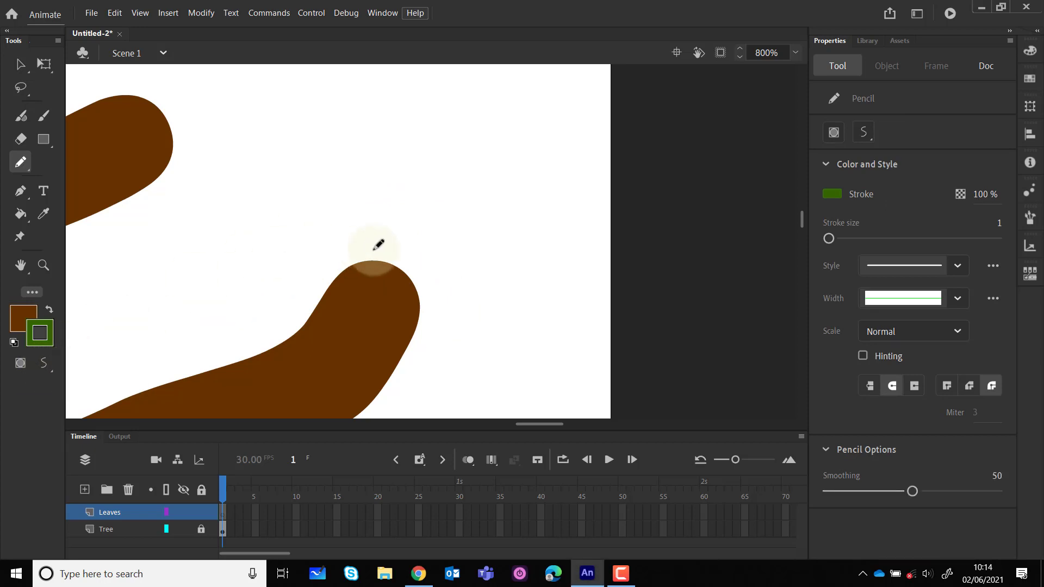
Draw the leaf's left side as one curved pencil stroke from just above the rightmost twig's tip up to a point
{"action": "mouse_move", "coordinate": [395, 237]}
{"action": "left_mouse_down"}
{"action": "mouse_move", "coordinate": [402, 173]}
{"action": "mouse_move", "coordinate": [496, 128]}
{"action": "left_mouse_up"}
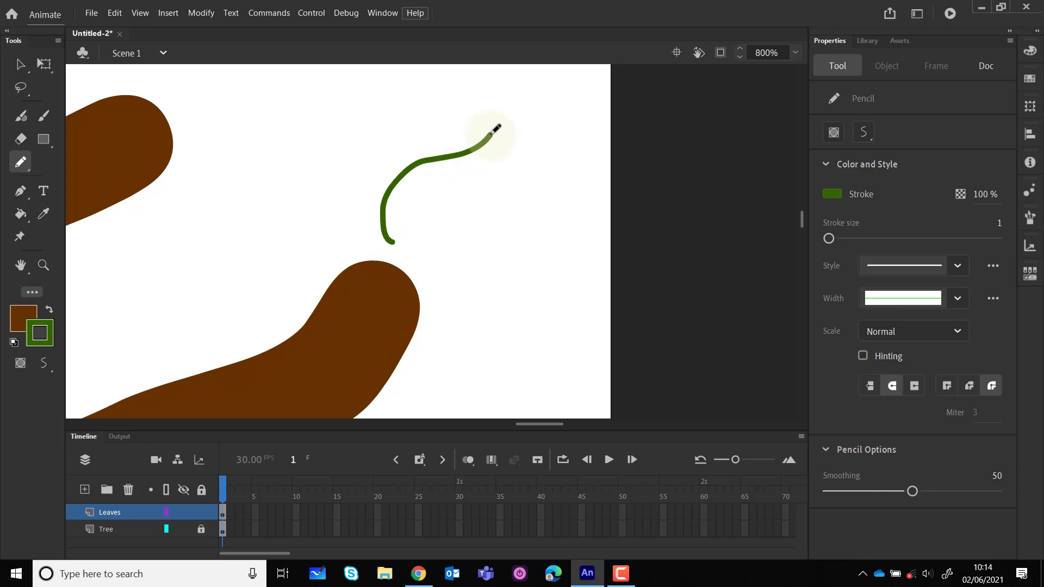
{"action": "key", "text": "ctrl+z"}
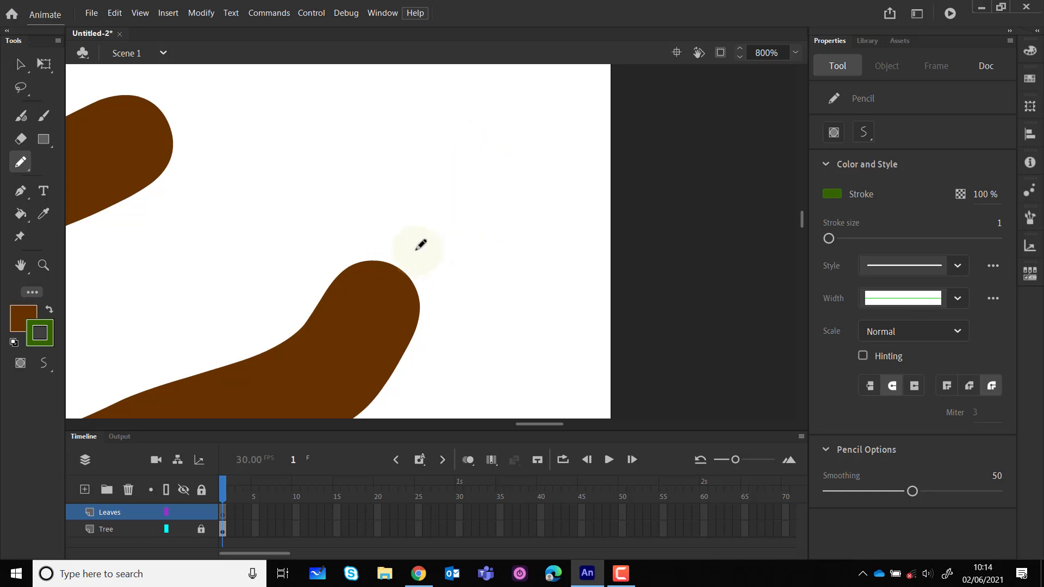
{"action": "mouse_move", "coordinate": [417, 250]}
{"action": "left_mouse_down"}
{"action": "mouse_move", "coordinate": [401, 227]}
{"action": "mouse_move", "coordinate": [399, 178]}
{"action": "mouse_move", "coordinate": [416, 149]}
{"action": "mouse_move", "coordinate": [513, 89]}
{"action": "left_mouse_up"}
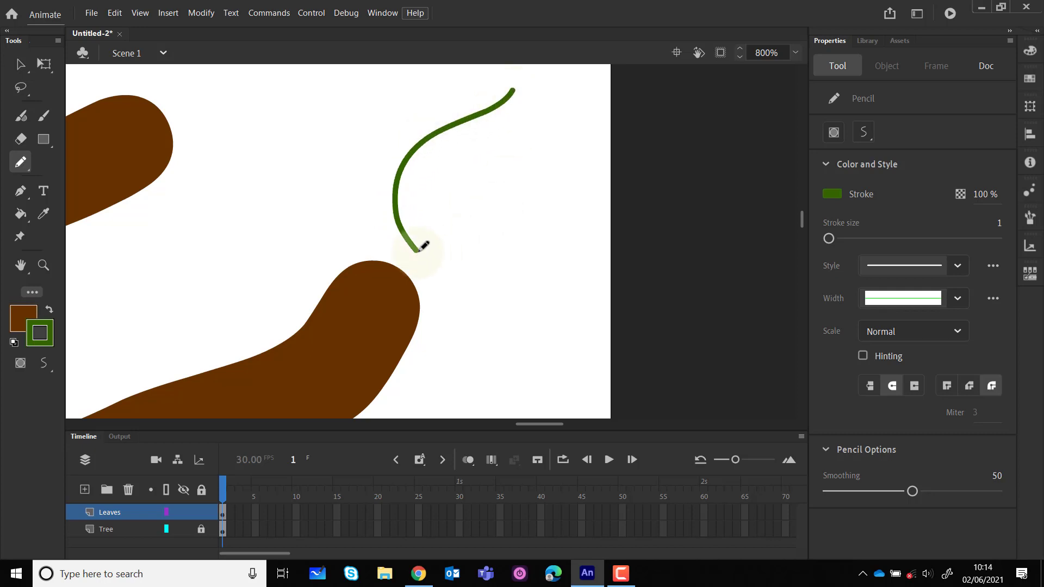
{"action": "mouse_move", "coordinate": [422, 252]}
{"action": "left_mouse_down"}
{"action": "mouse_move", "coordinate": [485, 250]}
{"action": "mouse_move", "coordinate": [511, 225]}
{"action": "mouse_move", "coordinate": [520, 163]}
{"action": "mouse_move", "coordinate": [510, 92]}
{"action": "left_mouse_up"}
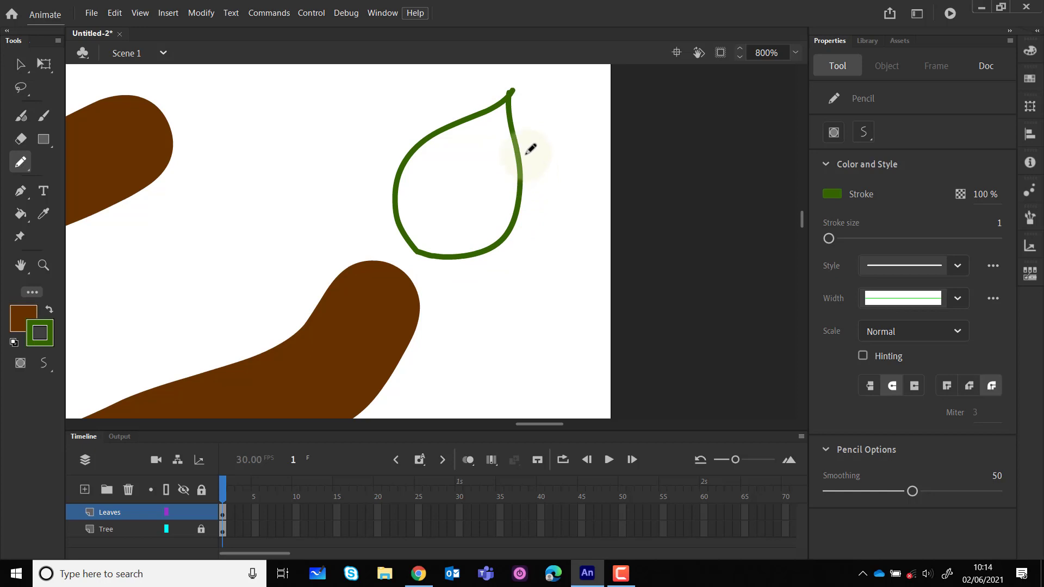
{"action": "key", "text": "ctrl+z"}
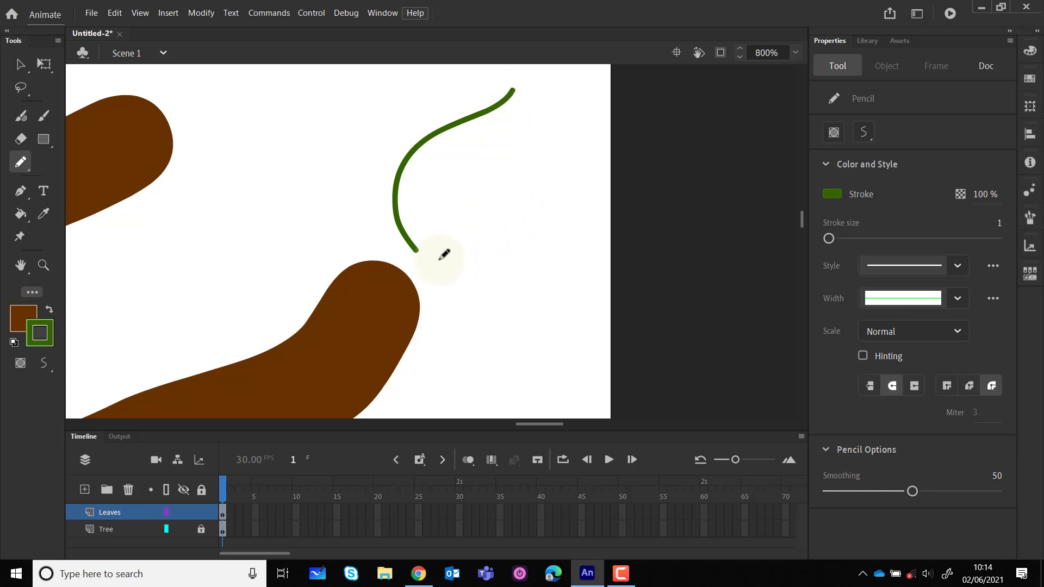
{"action": "mouse_move", "coordinate": [416, 250]}
{"action": "left_mouse_down"}
{"action": "mouse_move", "coordinate": [464, 244]}
{"action": "mouse_move", "coordinate": [495, 218]}
{"action": "mouse_move", "coordinate": [513, 89]}
{"action": "left_mouse_up"}
{"action": "key", "text": "ctrl+z"}
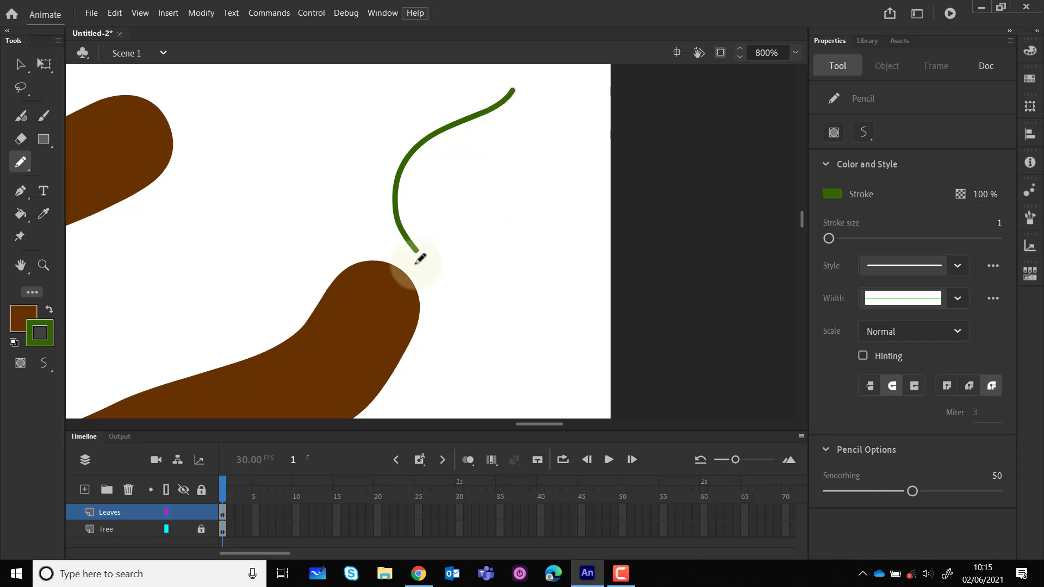
Draw the leaf's rounded base and right side to join the left curve near its pointed tip
{"action": "mouse_move", "coordinate": [419, 249]}
{"action": "left_mouse_down"}
{"action": "mouse_move", "coordinate": [456, 252]}
{"action": "mouse_move", "coordinate": [484, 234]}
{"action": "mouse_move", "coordinate": [504, 113]}
{"action": "left_mouse_up"}
{"action": "left_click_drag", "start_coordinate": [514, 90], "coordinate": [516, 92]}
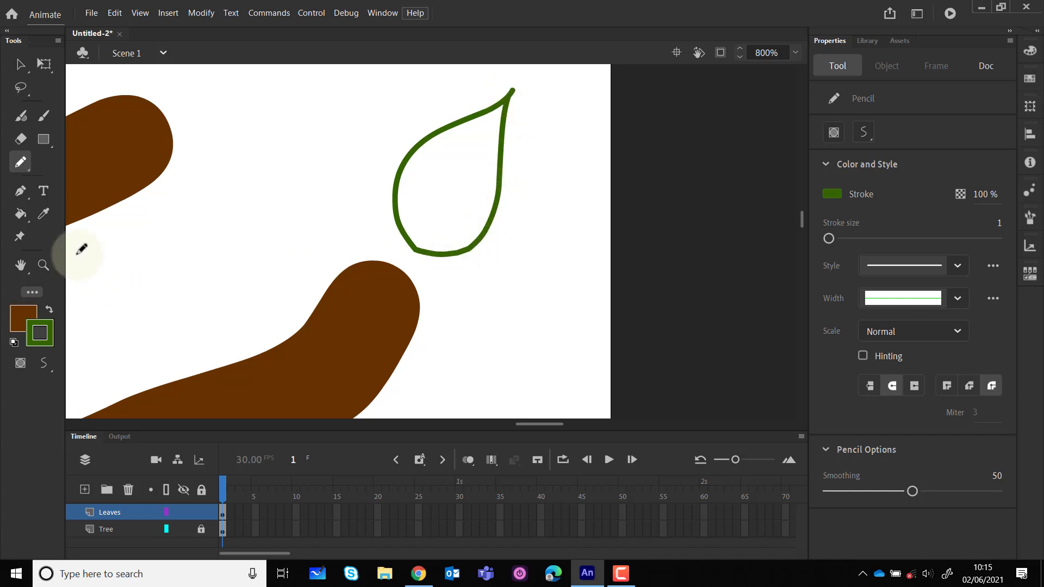
Set the Paint Bucket's fill colour to light green, try filling the leaf outline, and undo that fill
{"action": "left_click", "coordinate": [22, 215]}
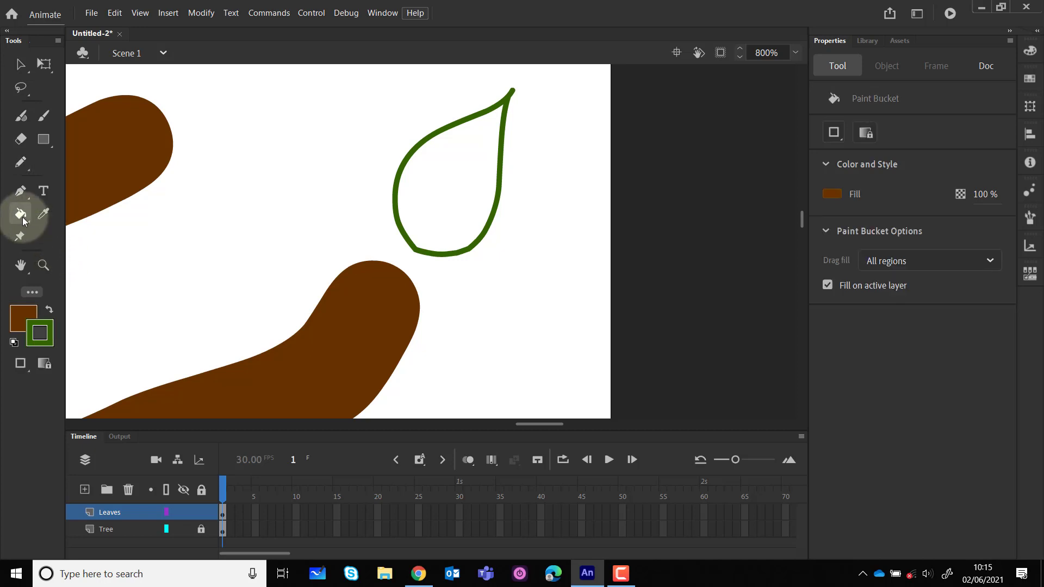
{"action": "left_click", "coordinate": [21, 319]}
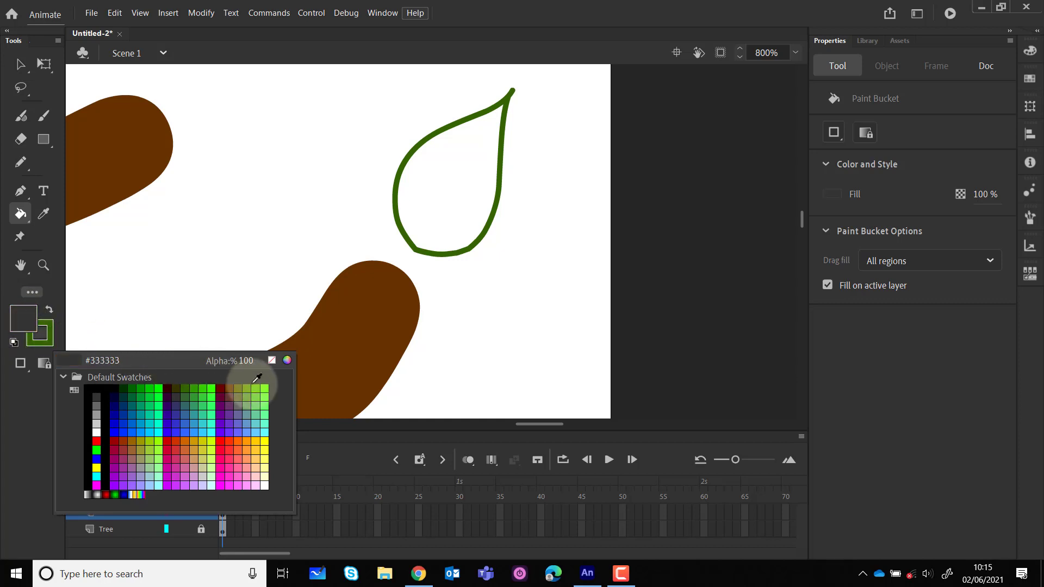
{"action": "left_click", "coordinate": [252, 384]}
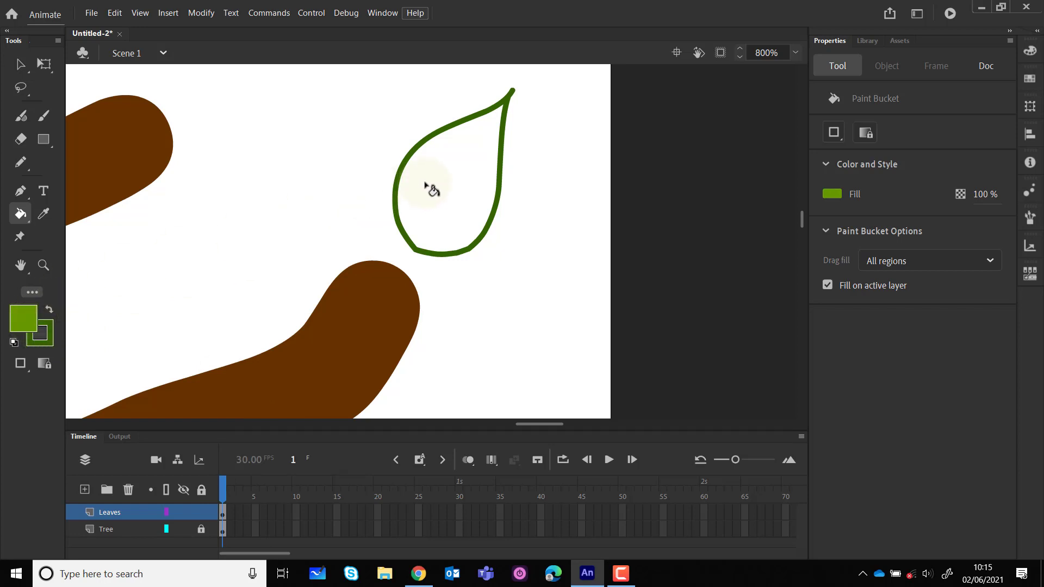
{"action": "left_click", "coordinate": [433, 188]}
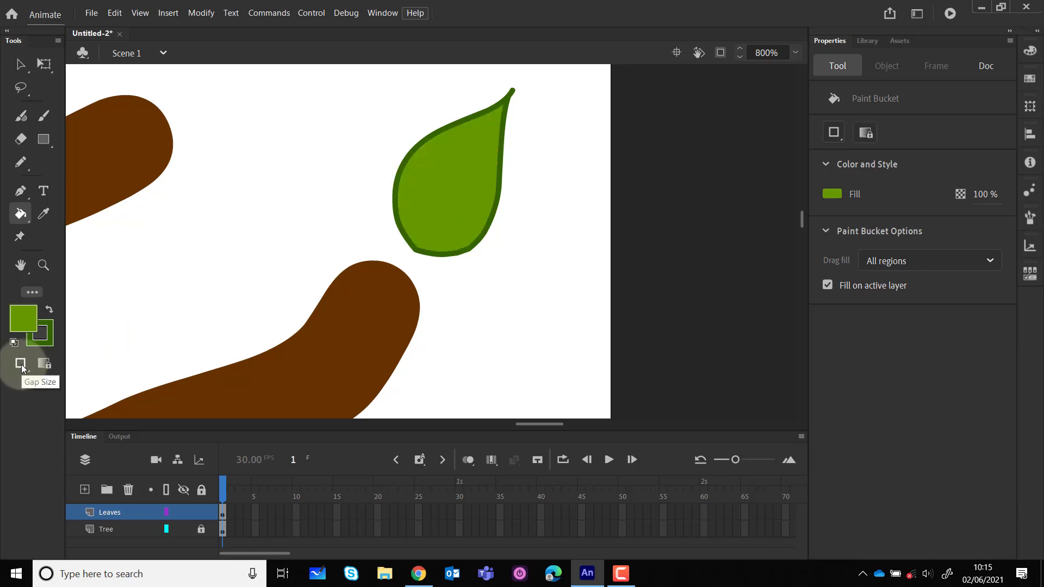
{"action": "key", "text": "ctrl+z"}
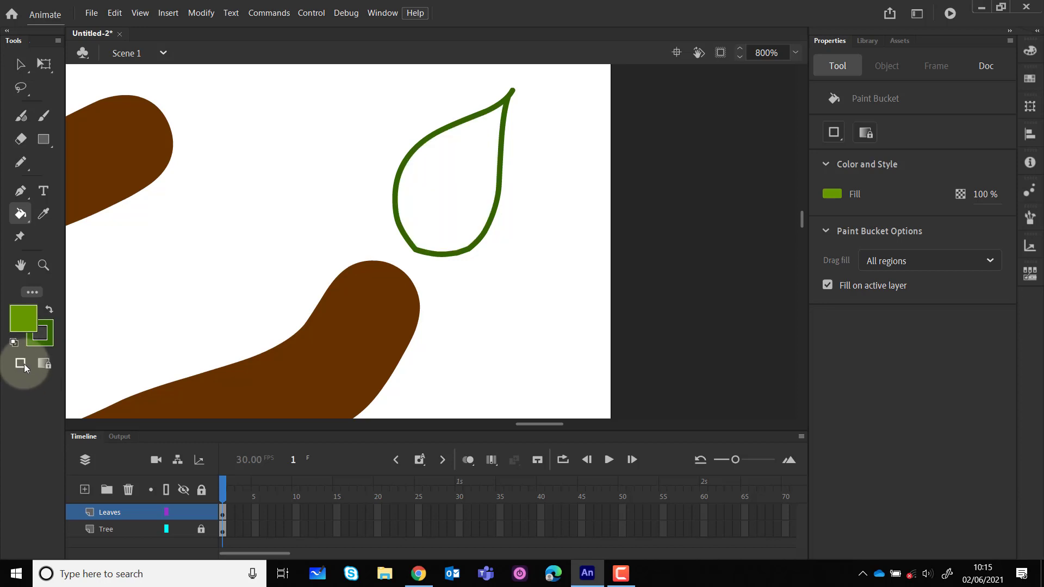
Set the Paint Bucket's gap size to Close Large Gaps and fill the leaf outline with light green
{"action": "left_click", "coordinate": [23, 367]}
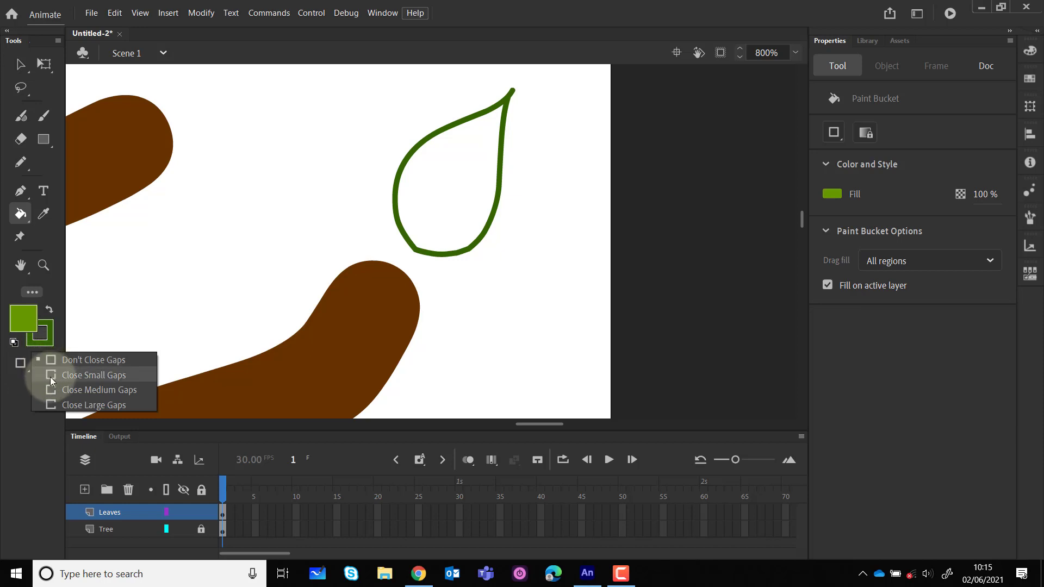
{"action": "left_click", "coordinate": [54, 406]}
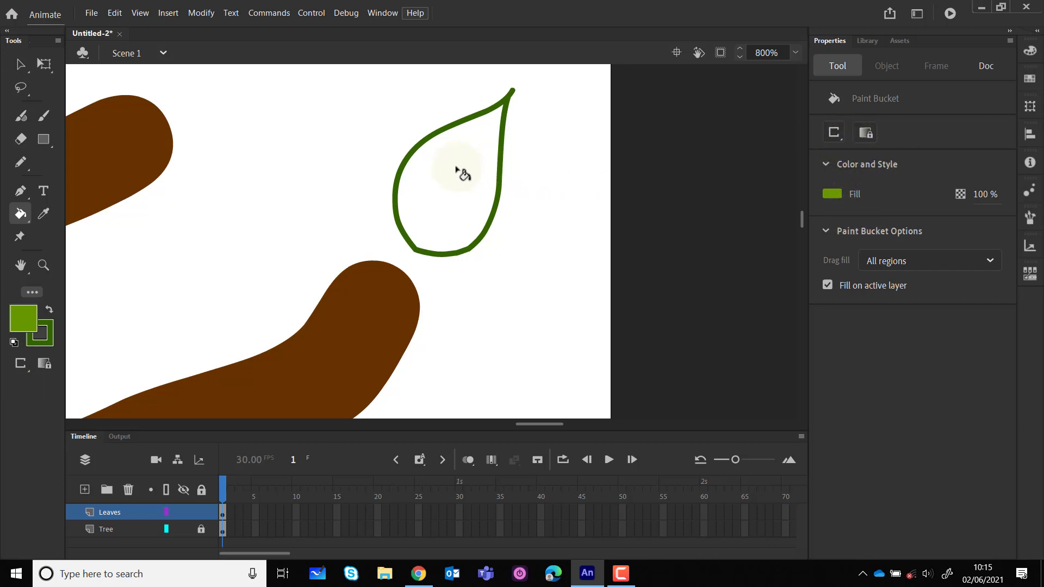
{"action": "left_click", "coordinate": [456, 169]}
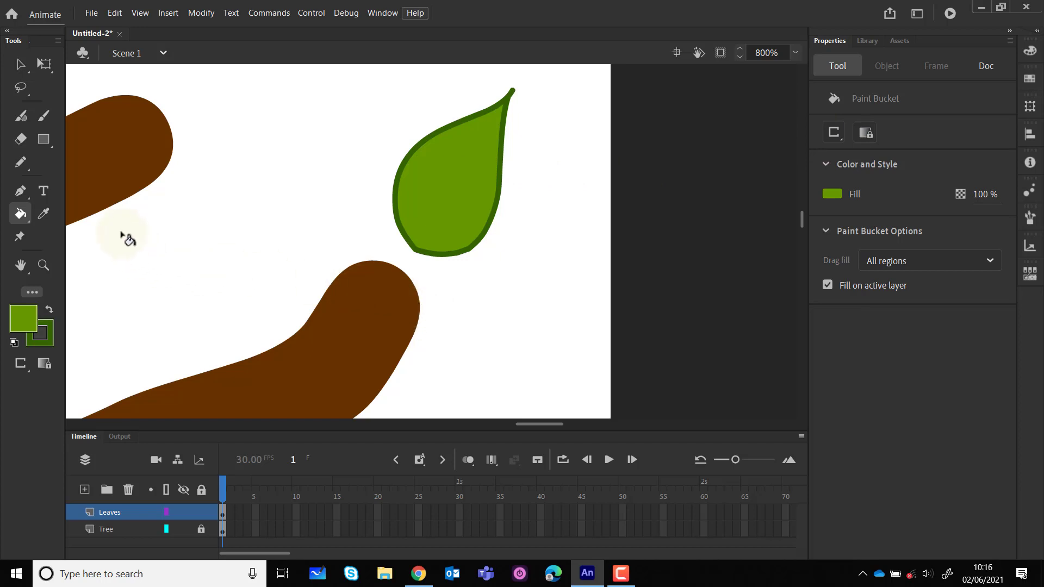
Draw a midrib through the leaf with the Pencil and add three pairs of curved side veins in dark green
{"action": "left_click", "coordinate": [23, 168]}
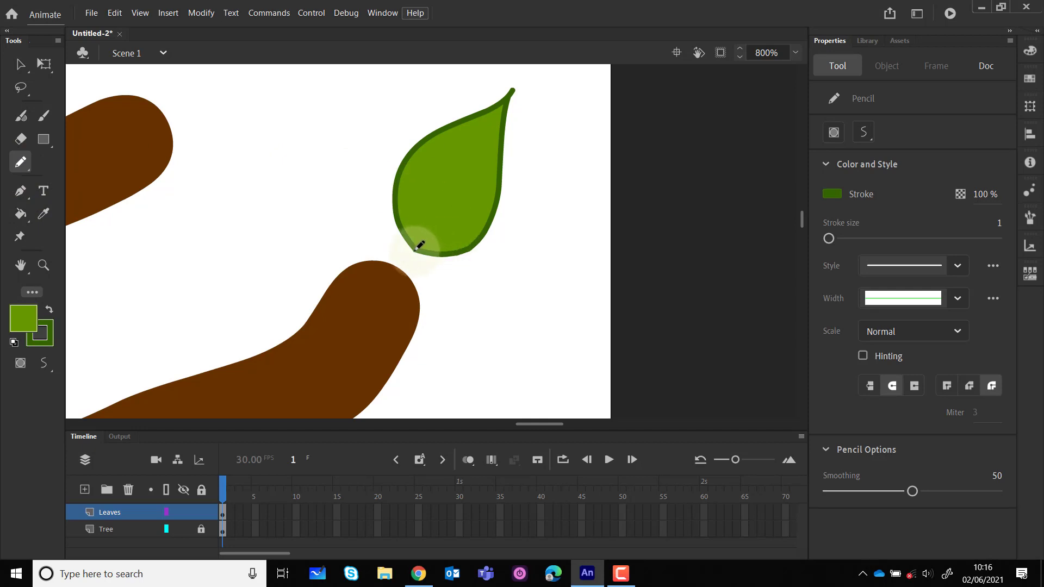
{"action": "mouse_move", "coordinate": [419, 244]}
{"action": "left_mouse_down"}
{"action": "mouse_move", "coordinate": [462, 152]}
{"action": "mouse_move", "coordinate": [488, 123]}
{"action": "left_mouse_up"}
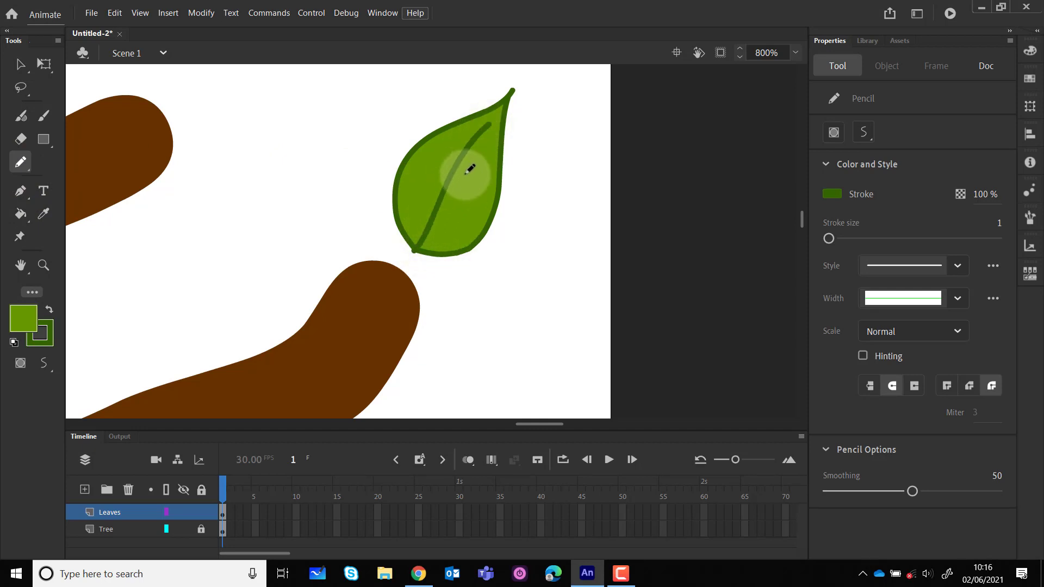
{"action": "mouse_move", "coordinate": [450, 170]}
{"action": "left_mouse_down"}
{"action": "mouse_move", "coordinate": [490, 159]}
{"action": "mouse_move", "coordinate": [452, 172]}
{"action": "mouse_move", "coordinate": [438, 144]}
{"action": "left_mouse_up"}
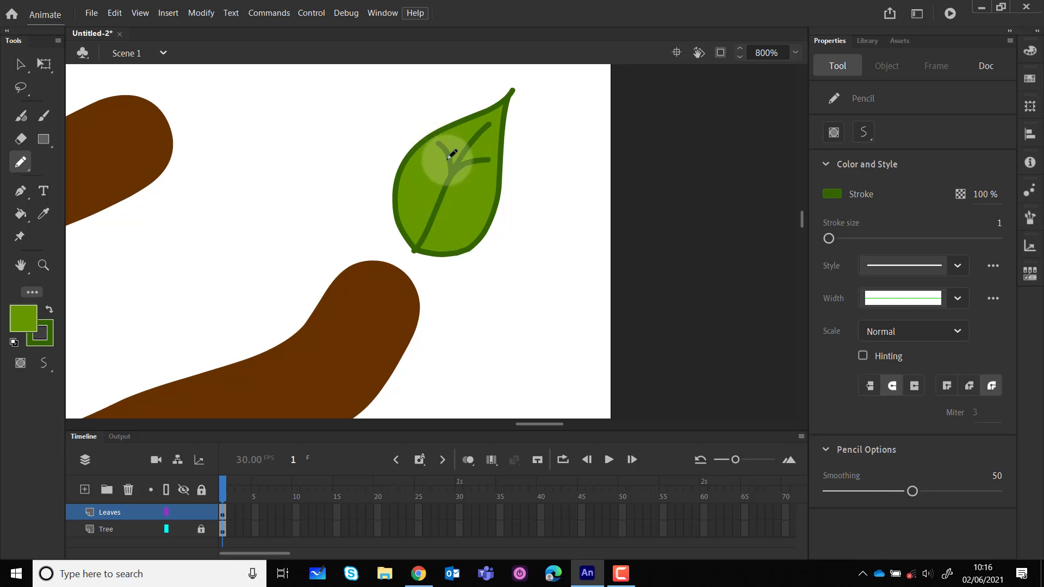
{"action": "mouse_move", "coordinate": [445, 196]}
{"action": "left_mouse_down"}
{"action": "mouse_move", "coordinate": [488, 185]}
{"action": "mouse_move", "coordinate": [431, 187]}
{"action": "mouse_move", "coordinate": [419, 173]}
{"action": "mouse_move", "coordinate": [426, 163]}
{"action": "left_mouse_up"}
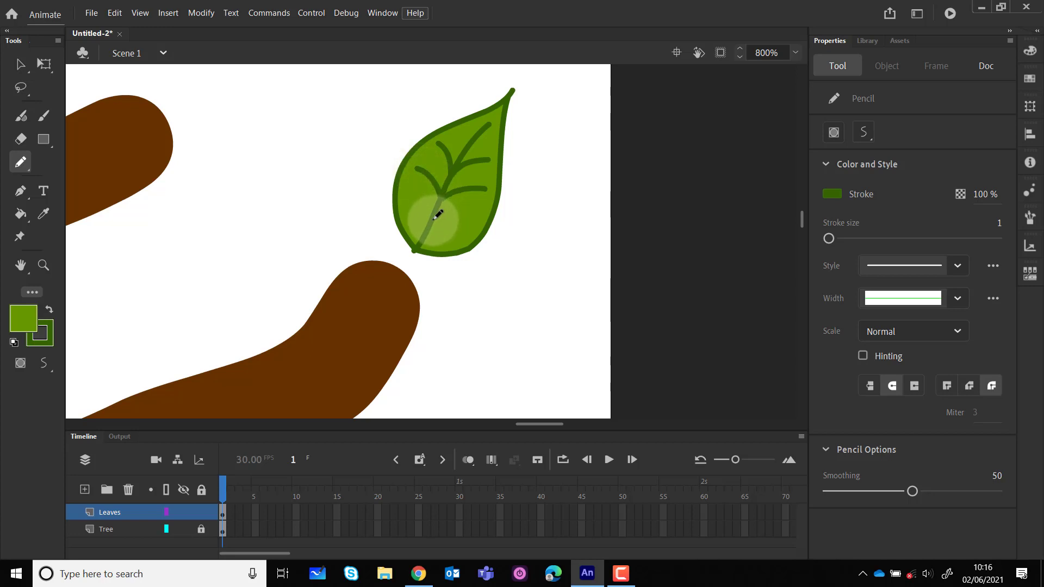
{"action": "mouse_move", "coordinate": [447, 211]}
{"action": "left_mouse_down"}
{"action": "mouse_move", "coordinate": [479, 213]}
{"action": "mouse_move", "coordinate": [407, 197]}
{"action": "left_mouse_up"}
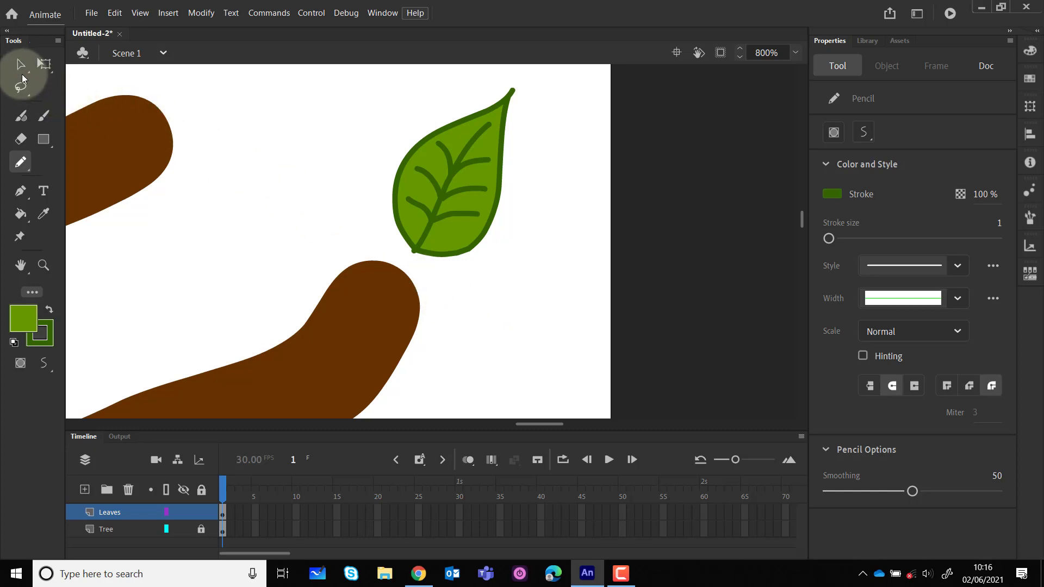
Select the whole leaf drawing and convert it to a Movie Clip symbol named Leaf
{"action": "left_click", "coordinate": [20, 70]}
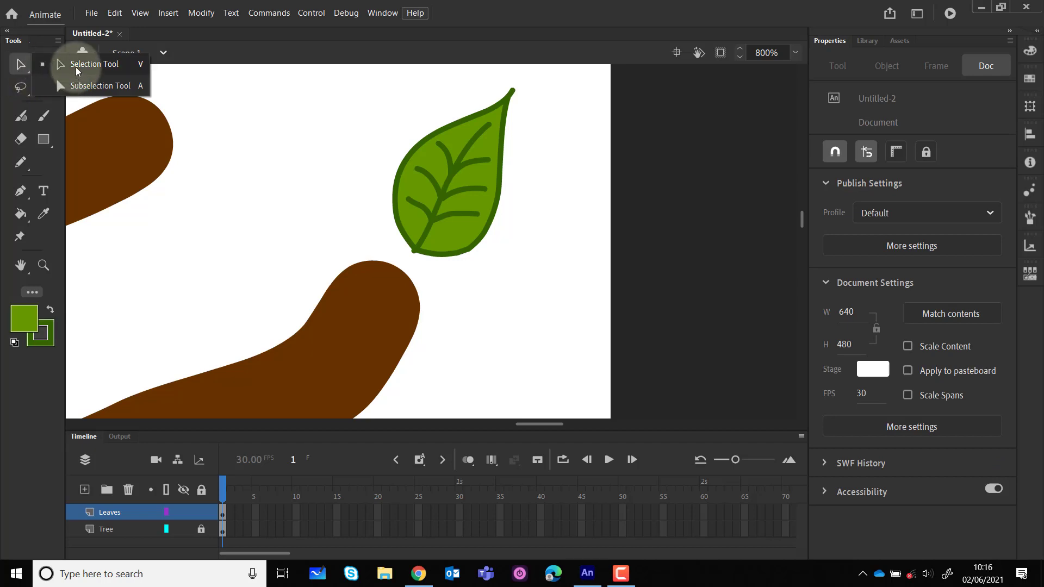
{"action": "left_click_drag", "start_coordinate": [354, 75], "coordinate": [552, 260]}
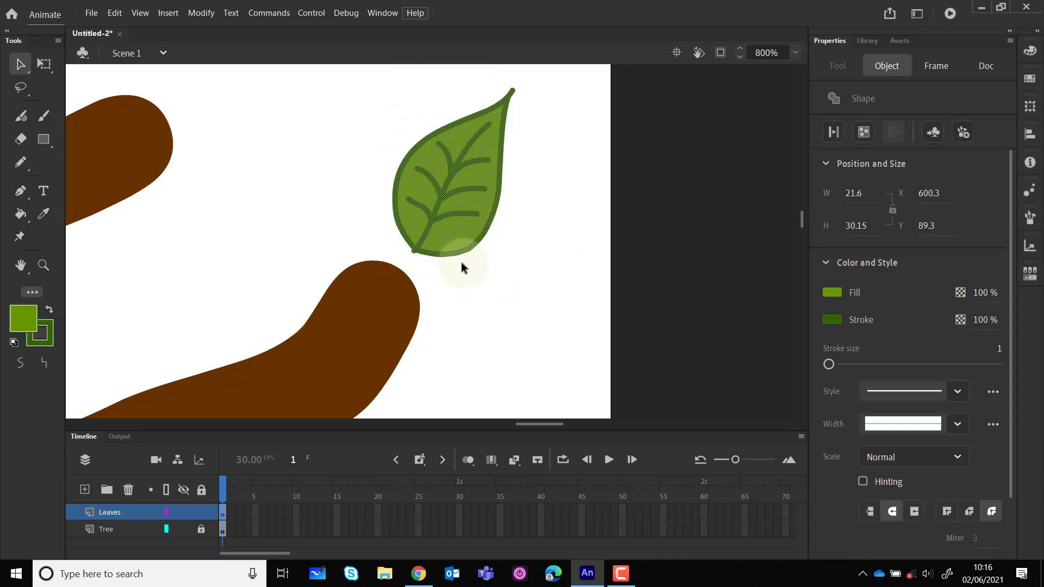
{"action": "right_click", "coordinate": [441, 195]}
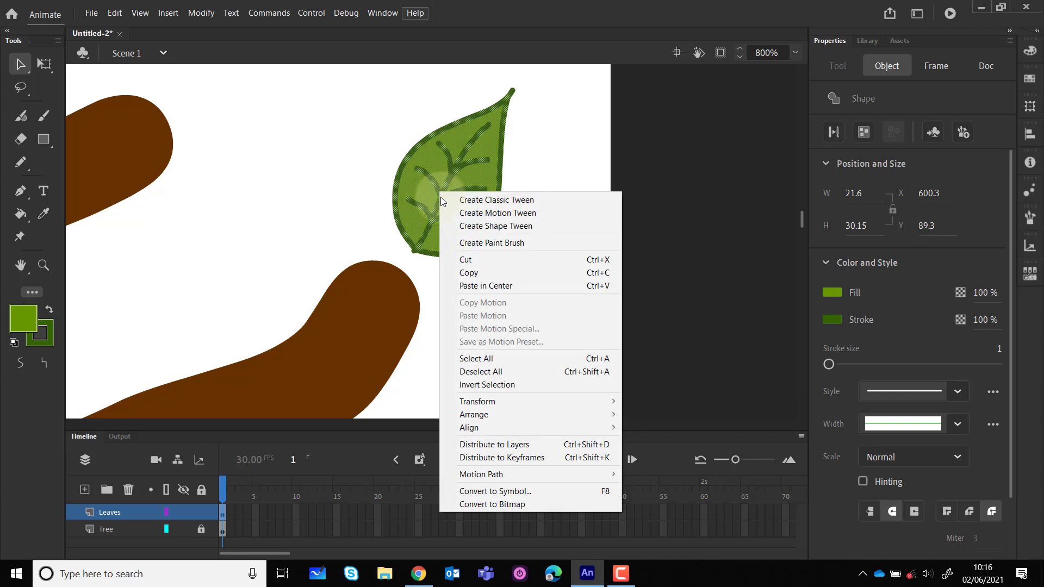
{"action": "left_click", "coordinate": [511, 493]}
{"action": "left_click", "coordinate": [434, 91]}
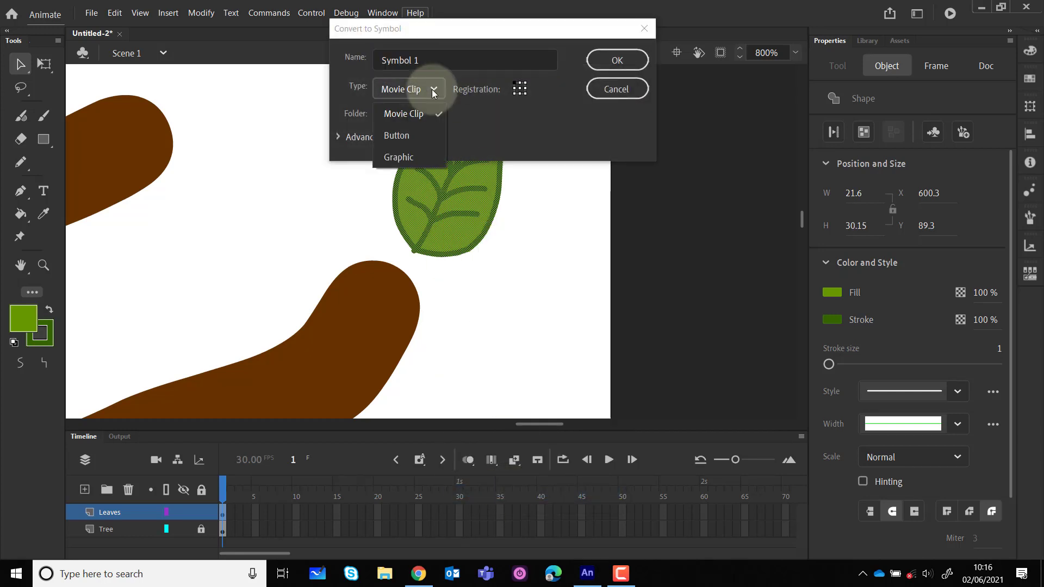
{"action": "left_click", "coordinate": [405, 114]}
{"action": "left_click", "coordinate": [431, 58]}
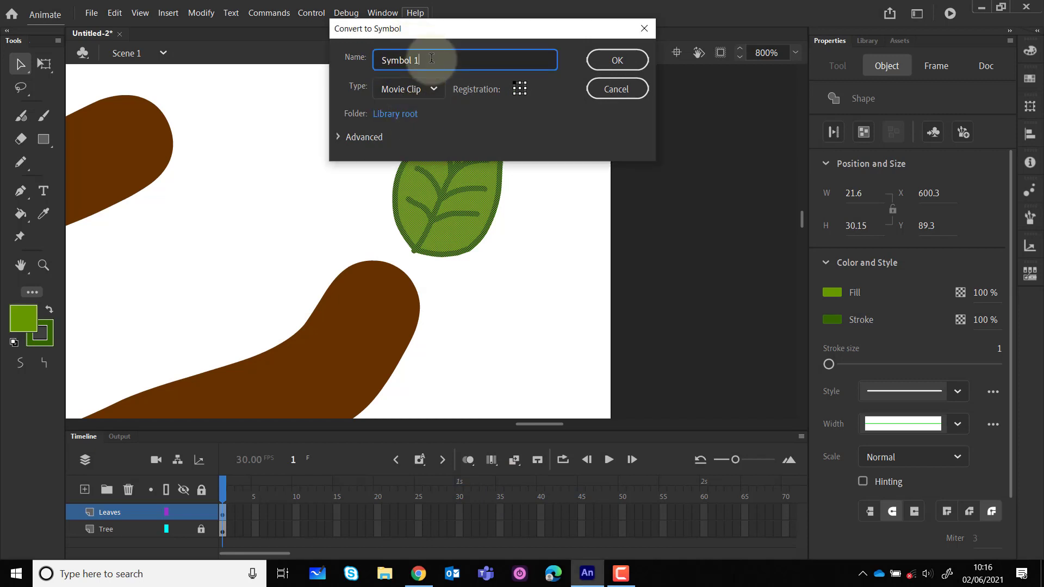
{"action": "left_click_drag", "start_coordinate": [431, 58], "coordinate": [356, 57]}
{"action": "type", "text": "Leaf"}
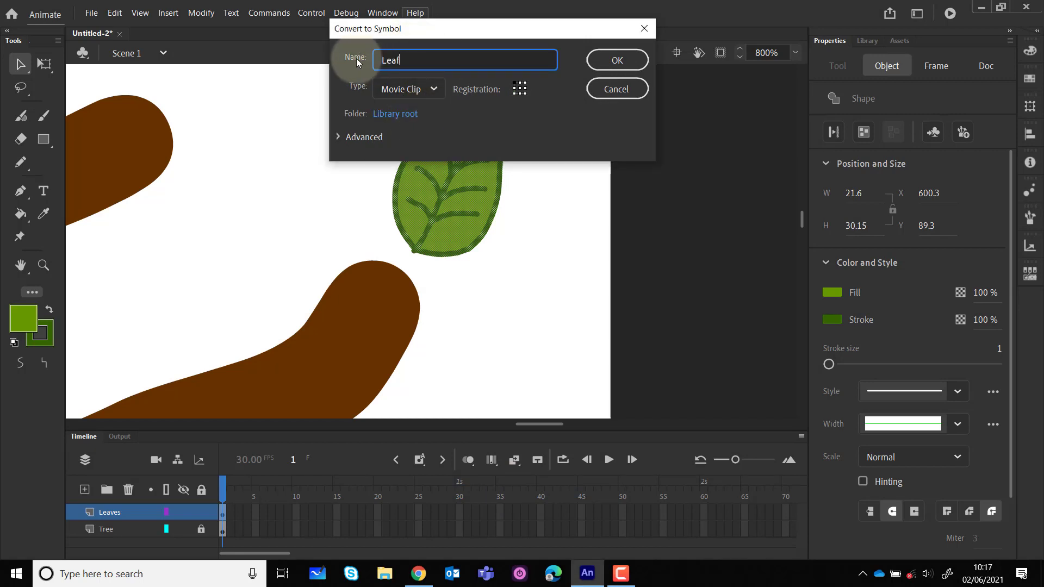
{"action": "left_click", "coordinate": [614, 56]}
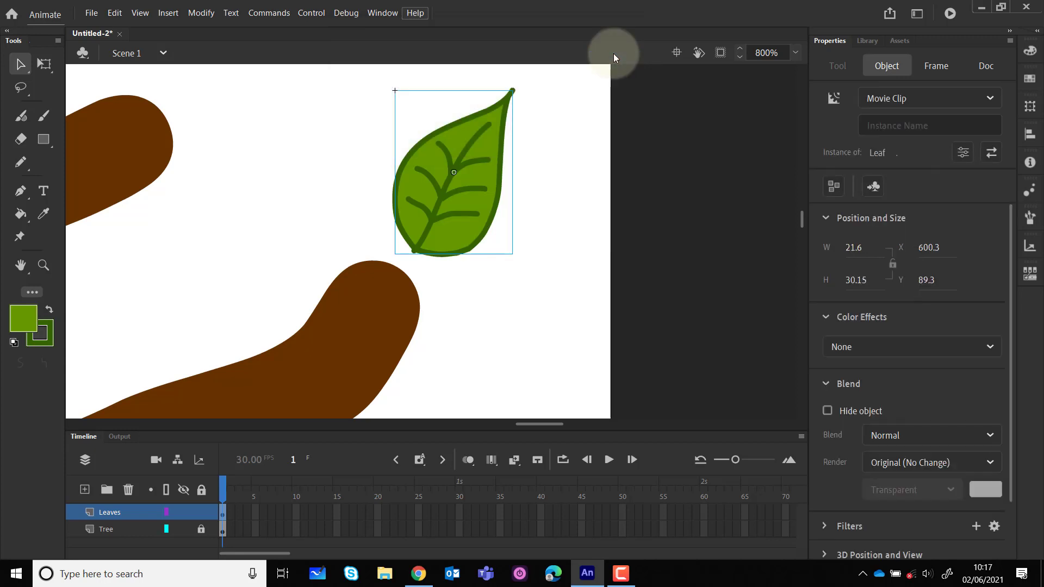
Move the leaf's transformation point to the base of its midrib using Free Transform
{"action": "left_click", "coordinate": [47, 66]}
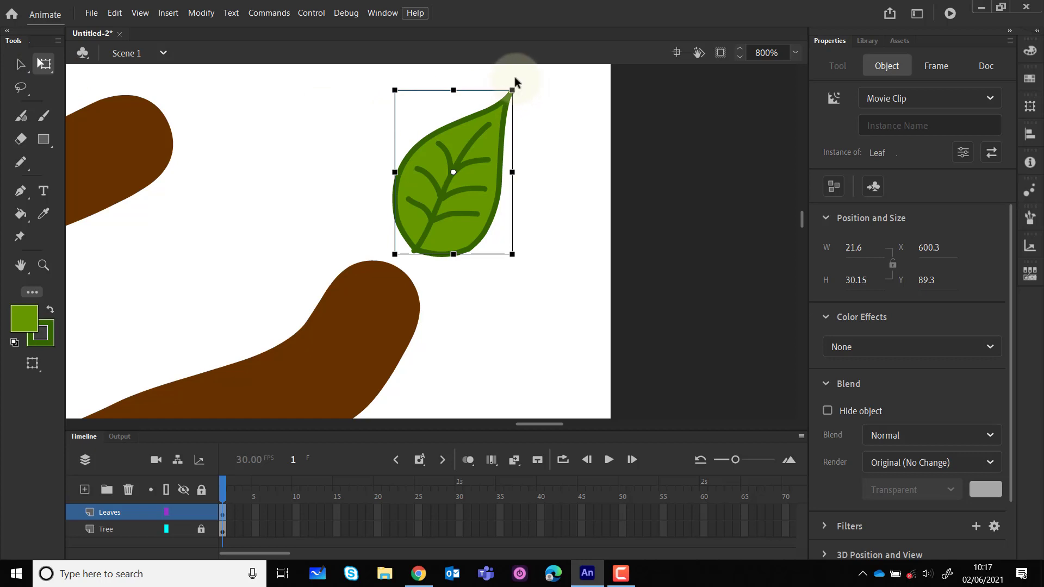
{"action": "mouse_move", "coordinate": [515, 82]}
{"action": "left_mouse_down"}
{"action": "mouse_move", "coordinate": [536, 103]}
{"action": "mouse_move", "coordinate": [559, 165]}
{"action": "mouse_move", "coordinate": [555, 130]}
{"action": "mouse_move", "coordinate": [489, 90]}
{"action": "mouse_move", "coordinate": [517, 104]}
{"action": "mouse_move", "coordinate": [509, 94]}
{"action": "left_mouse_up"}
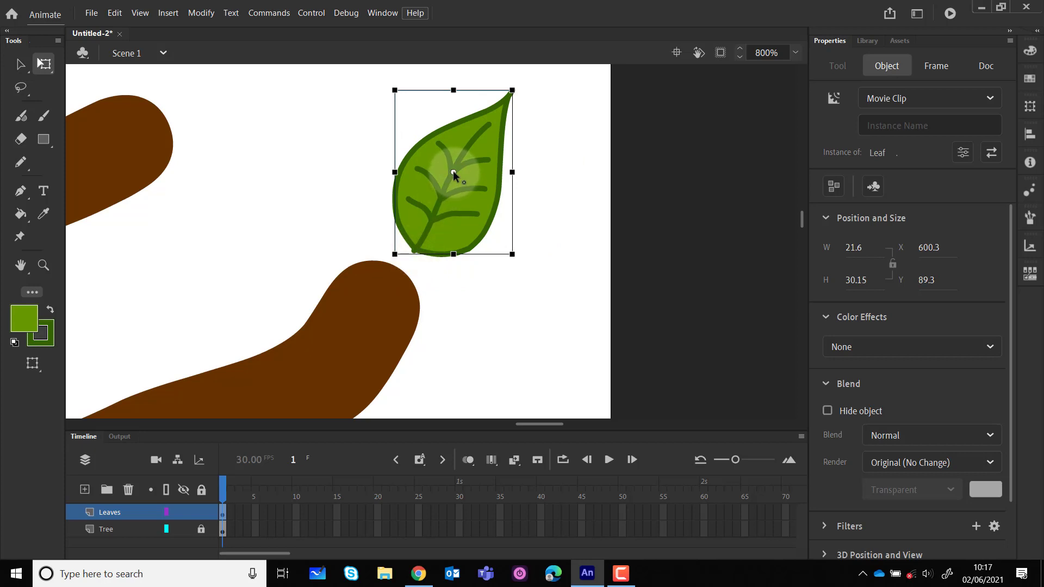
{"action": "left_click_drag", "start_coordinate": [453, 173], "coordinate": [449, 187]}
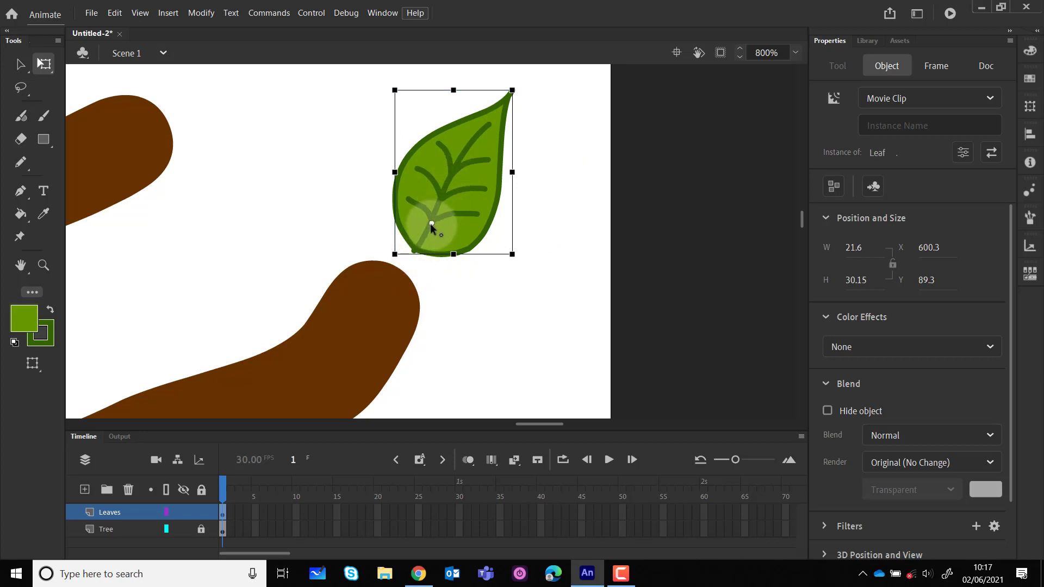
{"action": "left_click_drag", "start_coordinate": [423, 238], "coordinate": [415, 254]}
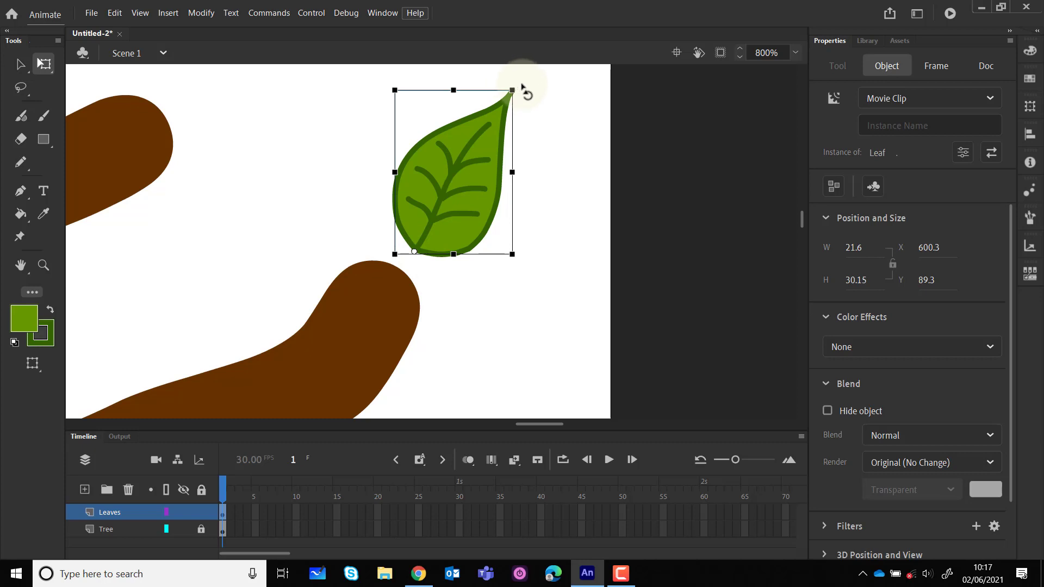
Rotate the leaf slightly clockwise and place its base on the tip of the rightmost upper twig
{"action": "left_click_drag", "start_coordinate": [550, 132], "coordinate": [523, 91]}
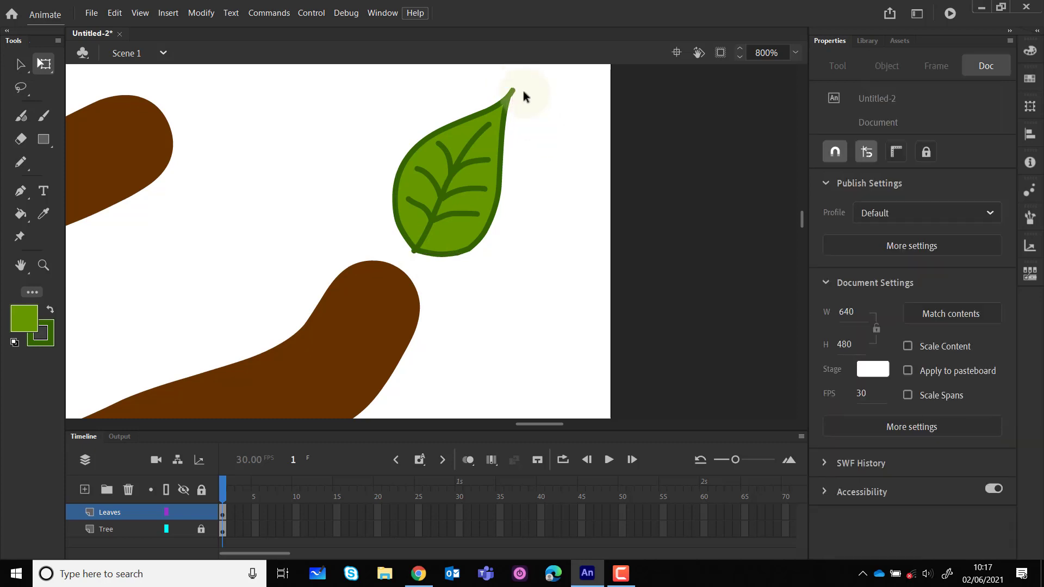
{"action": "left_click", "coordinate": [490, 128]}
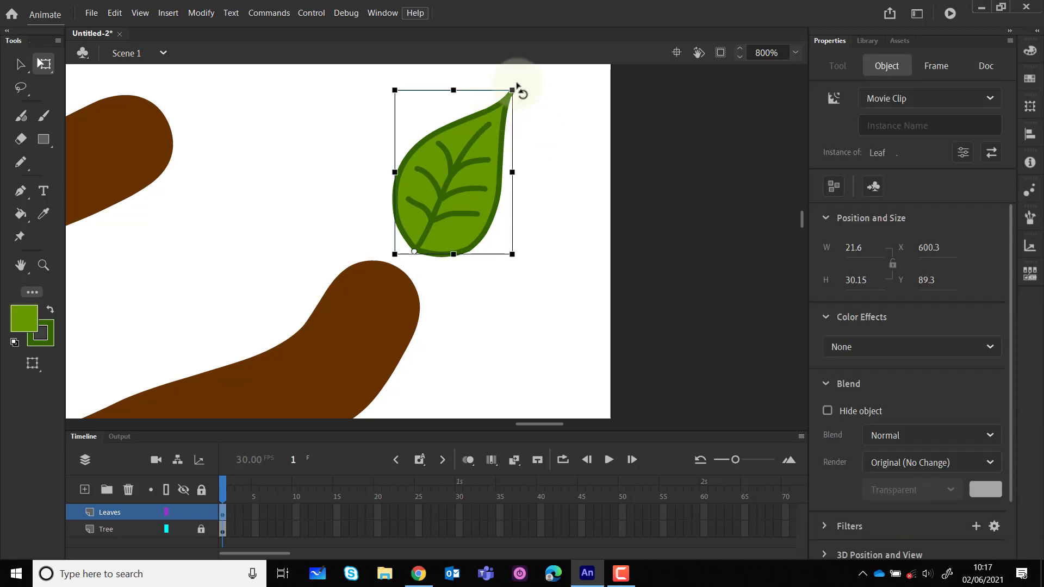
{"action": "left_click_drag", "start_coordinate": [520, 89], "coordinate": [461, 230]}
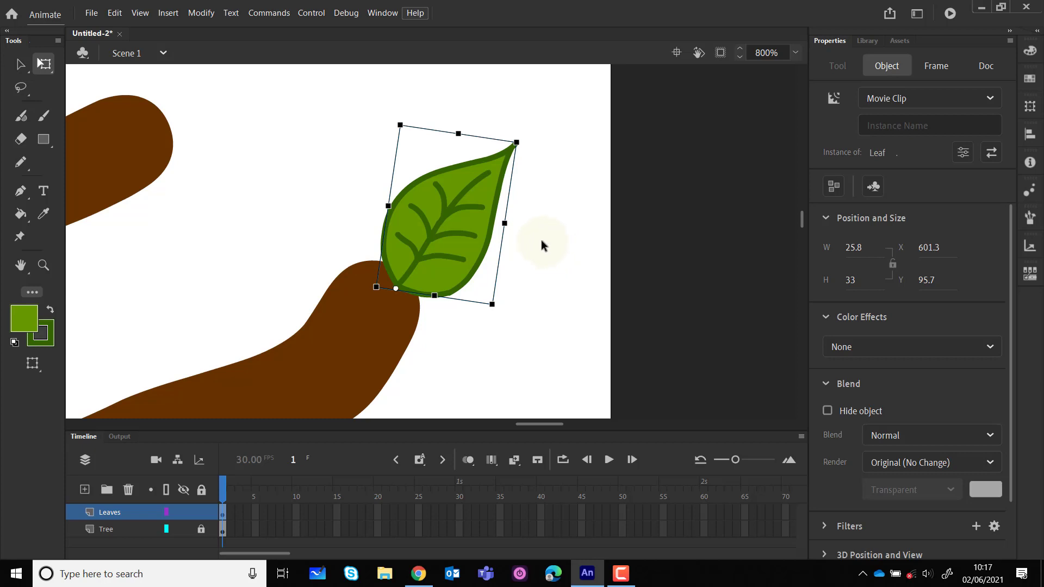
Enlarge the leaf on the twig's tip to about 35.5 by 45.5 px
{"action": "key", "text": "ctrl+minus"}
{"action": "key", "text": "ctrl+minus"}
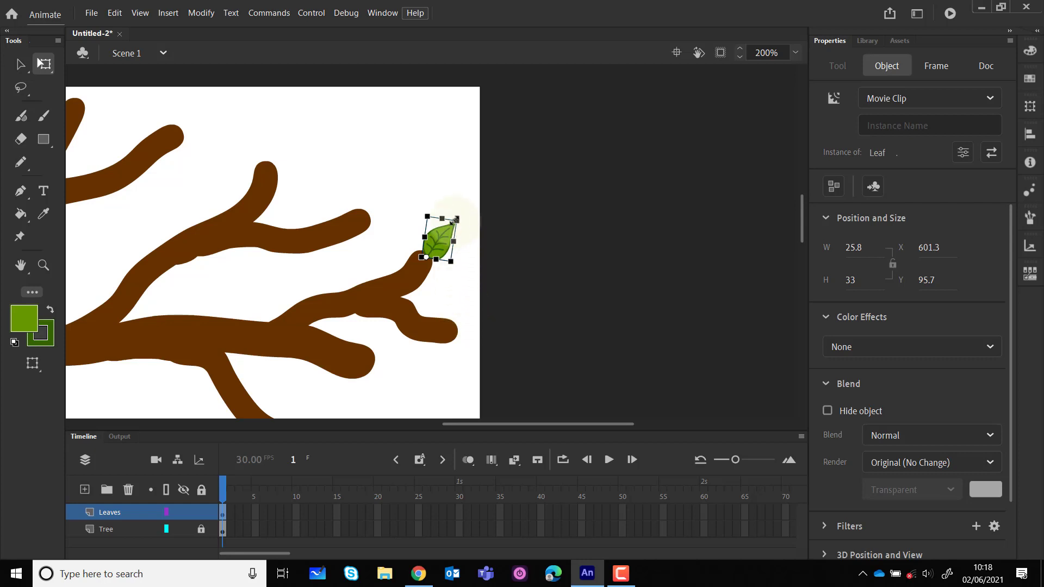
{"action": "left_click_drag", "start_coordinate": [457, 218], "coordinate": [471, 206]}
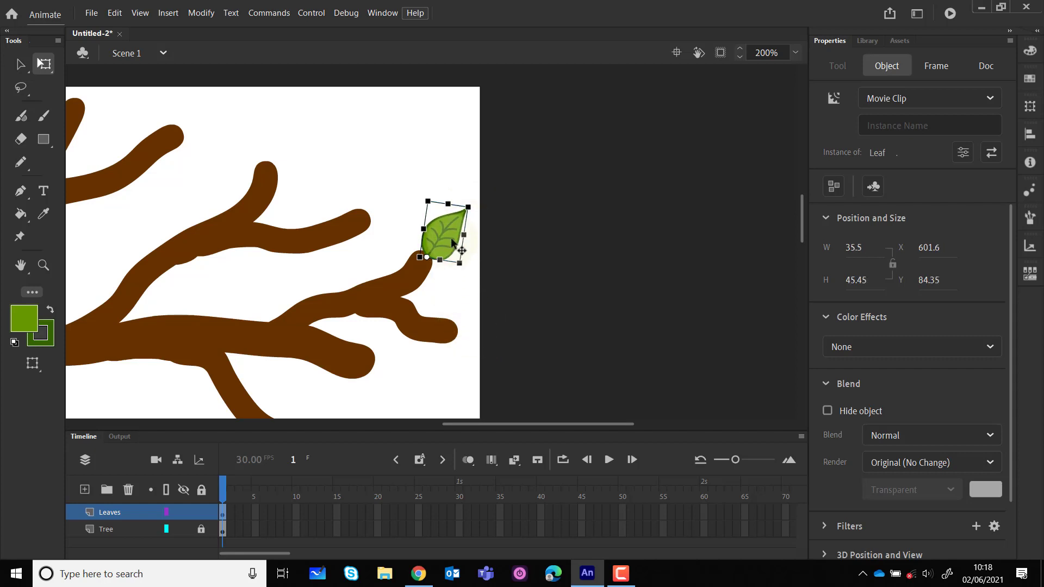
Paste a leaf copy on the twig to the left of the first leaf and rotate it counterclockwise to point upward
{"action": "key", "text": "ctrl+v"}
{"action": "left_click_drag", "start_coordinate": [438, 246], "coordinate": [422, 244]}
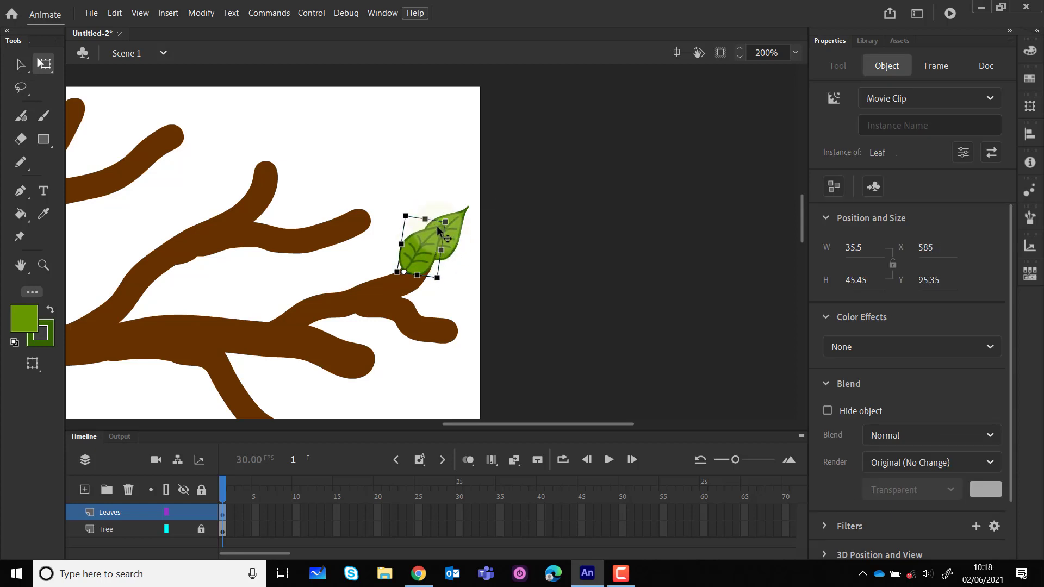
{"action": "mouse_move", "coordinate": [449, 212]}
{"action": "left_mouse_down"}
{"action": "mouse_move", "coordinate": [422, 196]}
{"action": "mouse_move", "coordinate": [428, 208]}
{"action": "left_mouse_up"}
{"action": "left_click", "coordinate": [428, 209]}
Add two more leaf copies to the cluster: one below the first leaf rotated to point right, one unrotated over the left leaf's base
{"action": "left_click", "coordinate": [430, 262]}
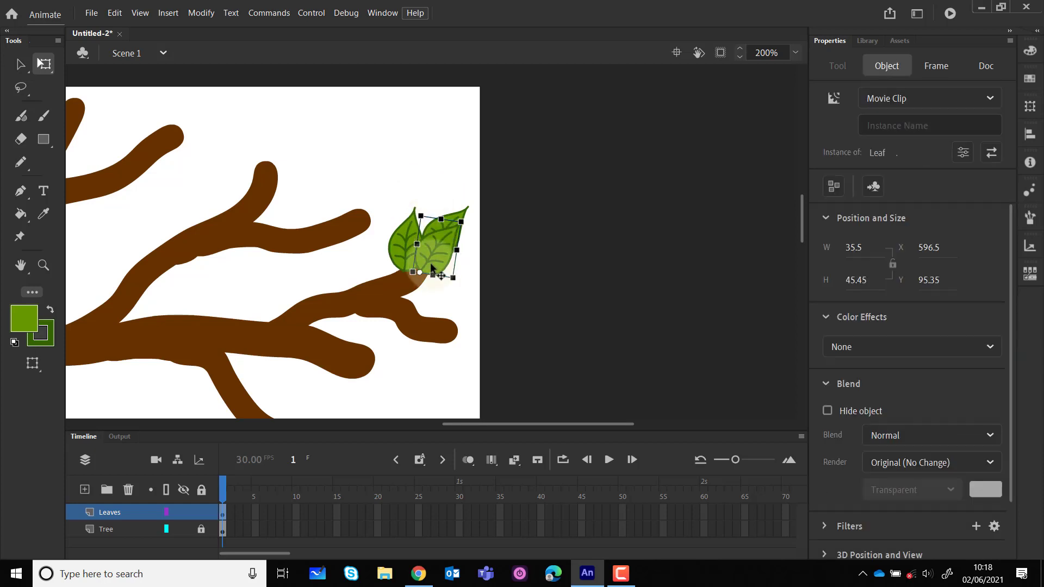
{"action": "left_click_drag", "start_coordinate": [441, 258], "coordinate": [438, 264]}
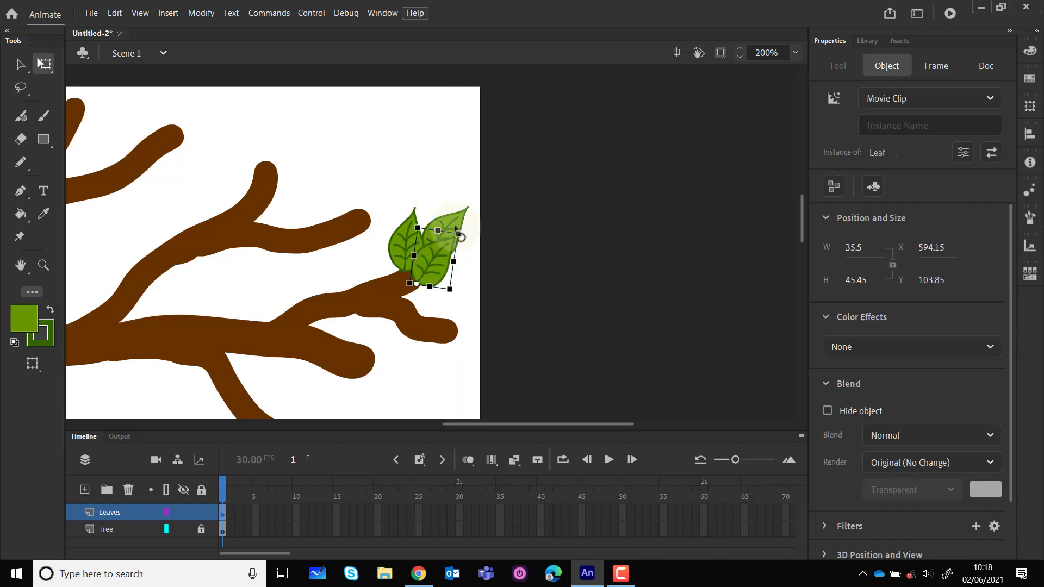
{"action": "left_click_drag", "start_coordinate": [462, 222], "coordinate": [483, 264]}
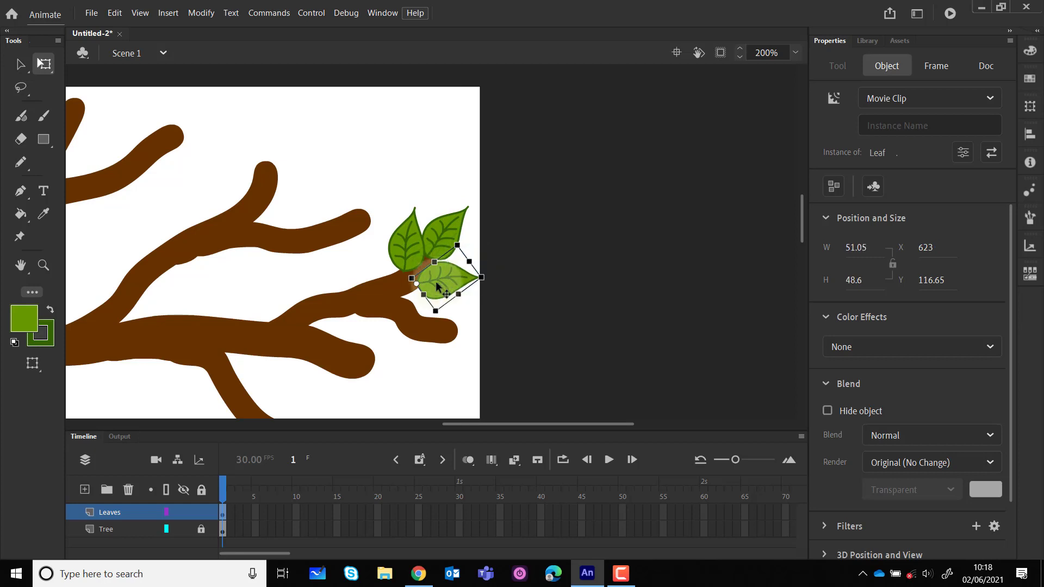
{"action": "left_click", "coordinate": [418, 297]}
{"action": "left_click_drag", "start_coordinate": [423, 252], "coordinate": [404, 265]}
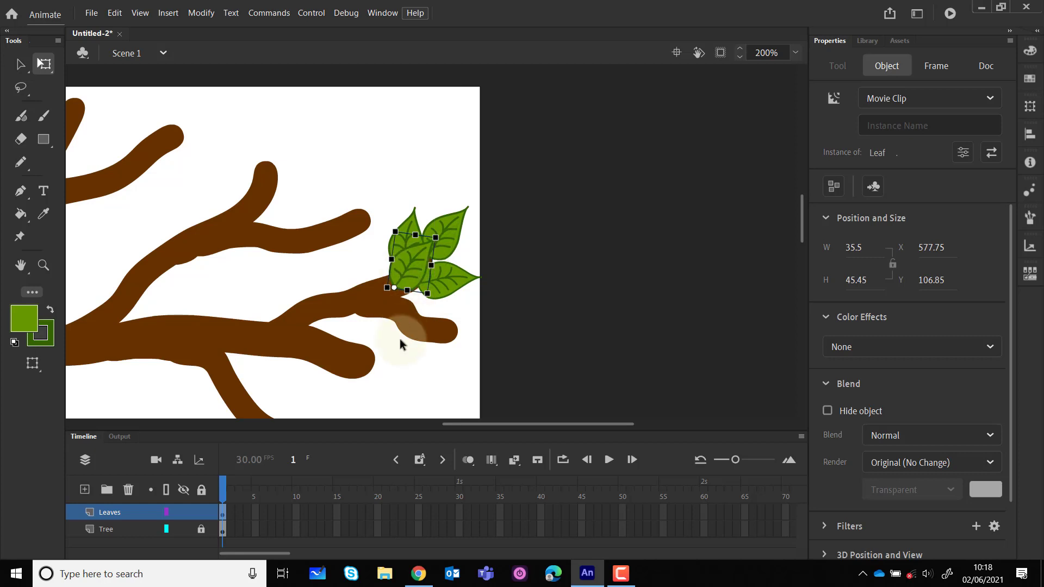
Add two leaf copies at the end of the next twig up and left, rotating the left one counterclockwise to point upward
{"action": "left_click", "coordinate": [431, 262]}
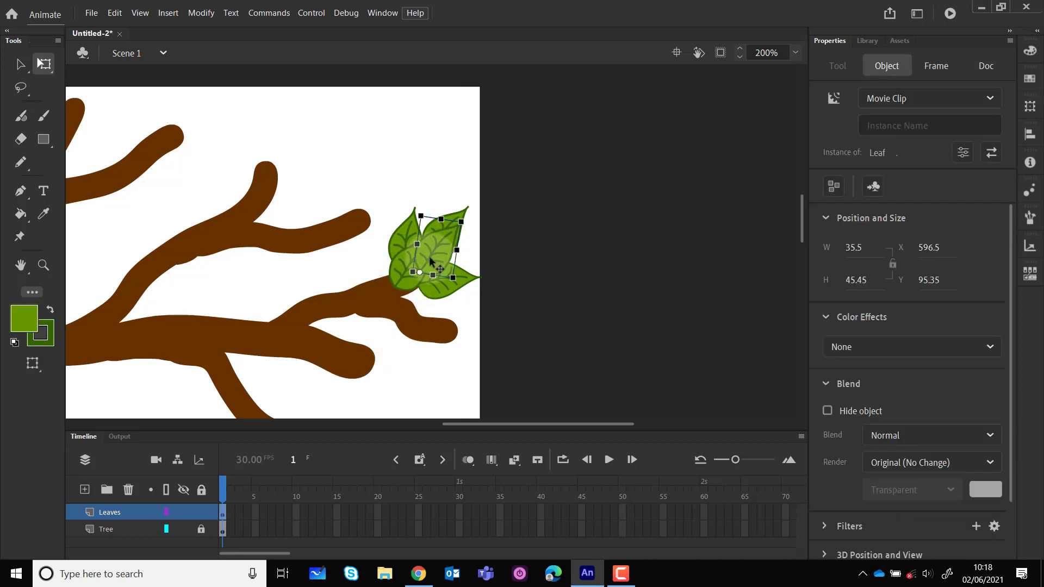
{"action": "left_click_drag", "start_coordinate": [433, 239], "coordinate": [372, 192]}
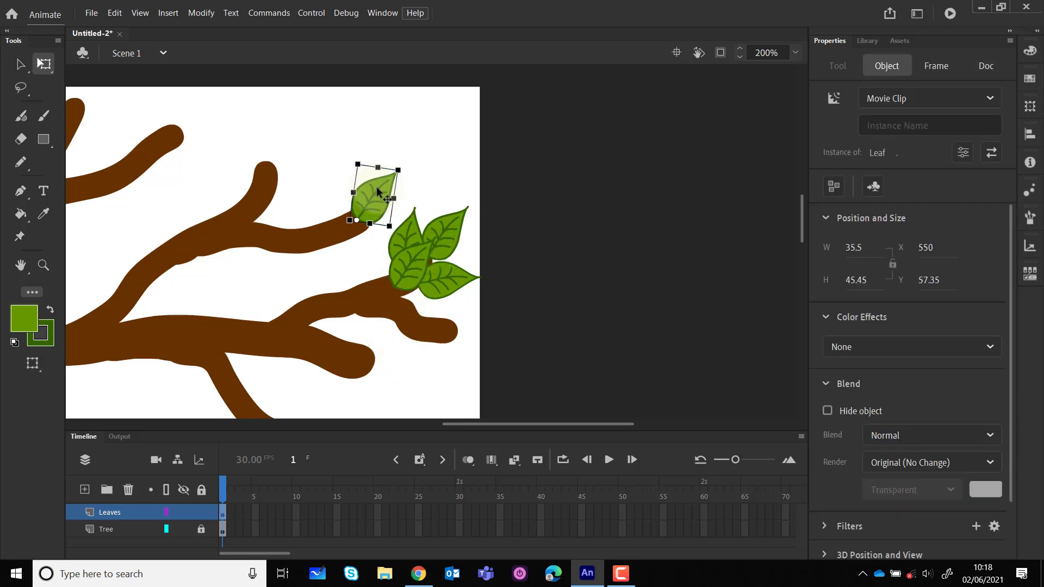
{"action": "left_click", "coordinate": [388, 186]}
{"action": "left_click", "coordinate": [437, 244]}
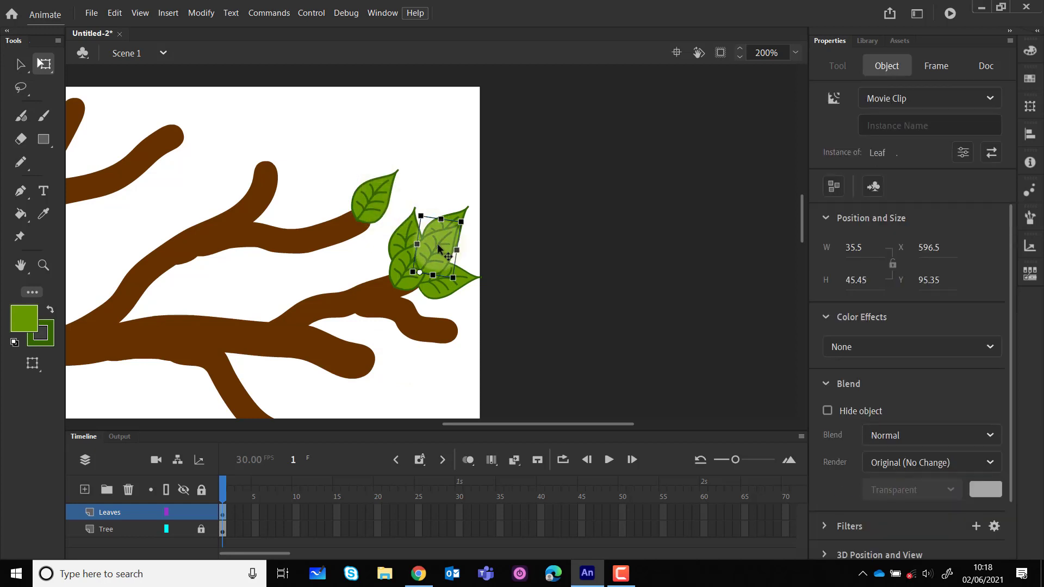
{"action": "left_click_drag", "start_coordinate": [437, 244], "coordinate": [341, 201]}
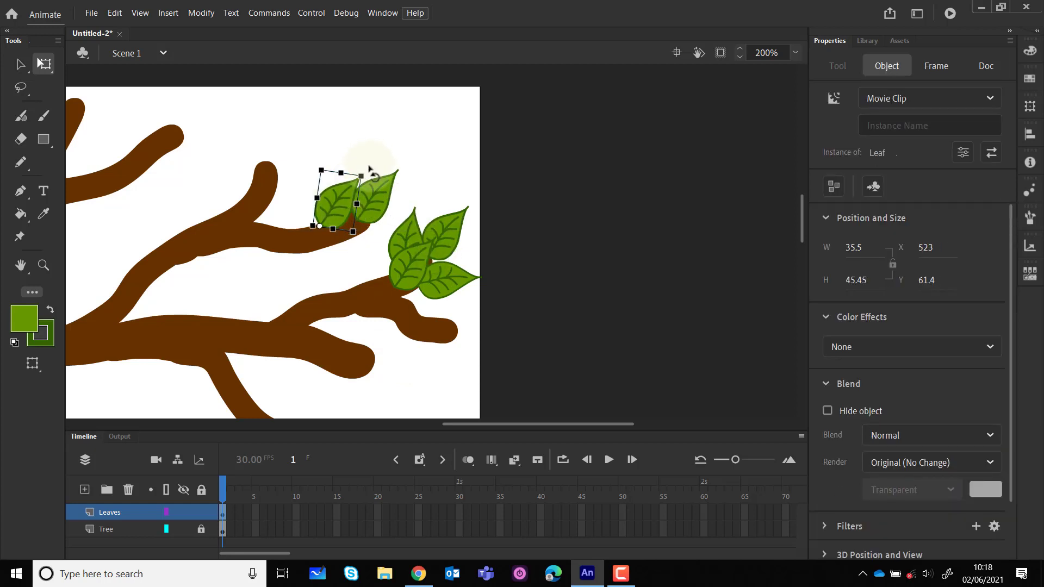
{"action": "left_click_drag", "start_coordinate": [368, 169], "coordinate": [345, 210]}
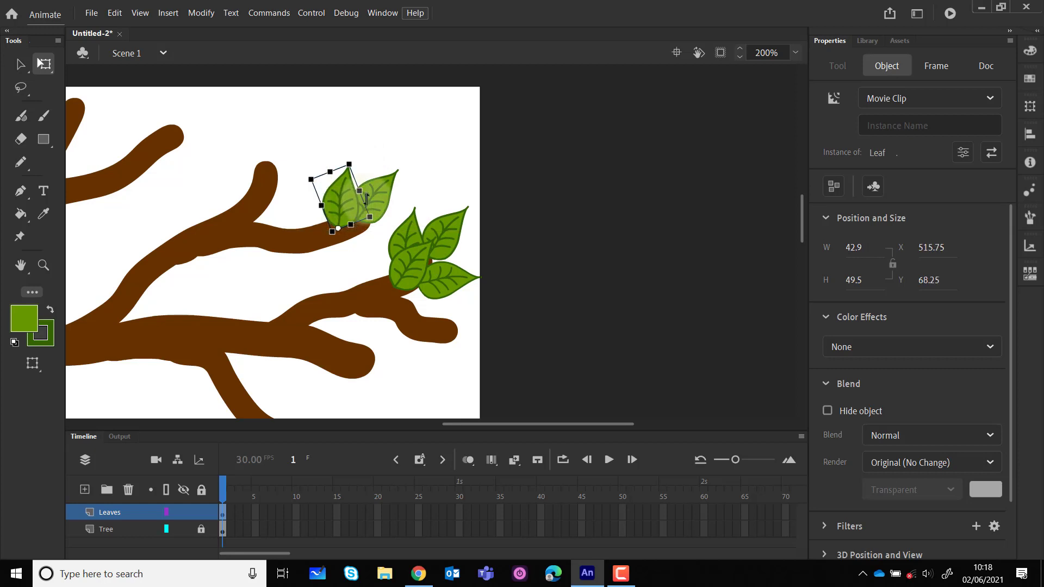
Paste a third leaf copy below the pair on that twig's end and rotate it clockwise to point right
{"action": "key", "text": "ctrl+v"}
{"action": "left_click_drag", "start_coordinate": [428, 251], "coordinate": [354, 214]}
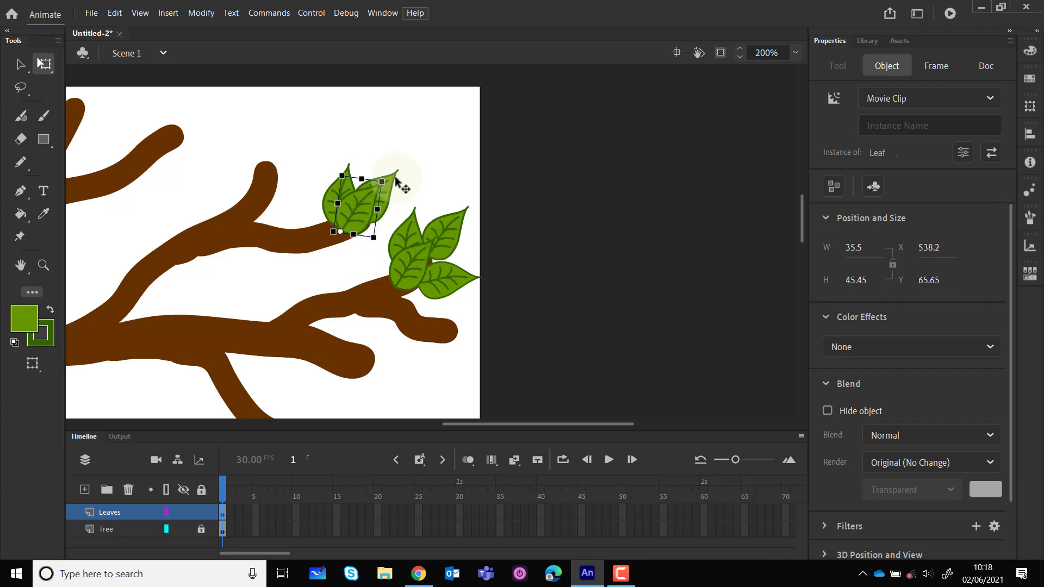
{"action": "left_click_drag", "start_coordinate": [392, 174], "coordinate": [351, 231]}
{"action": "left_click", "coordinate": [429, 139]}
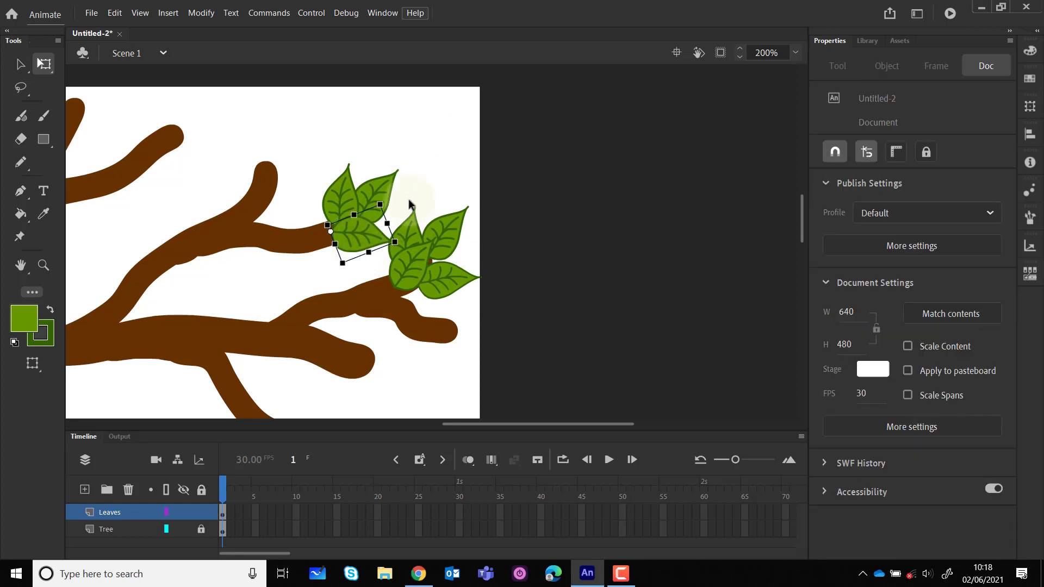
{"action": "left_click", "coordinate": [358, 242]}
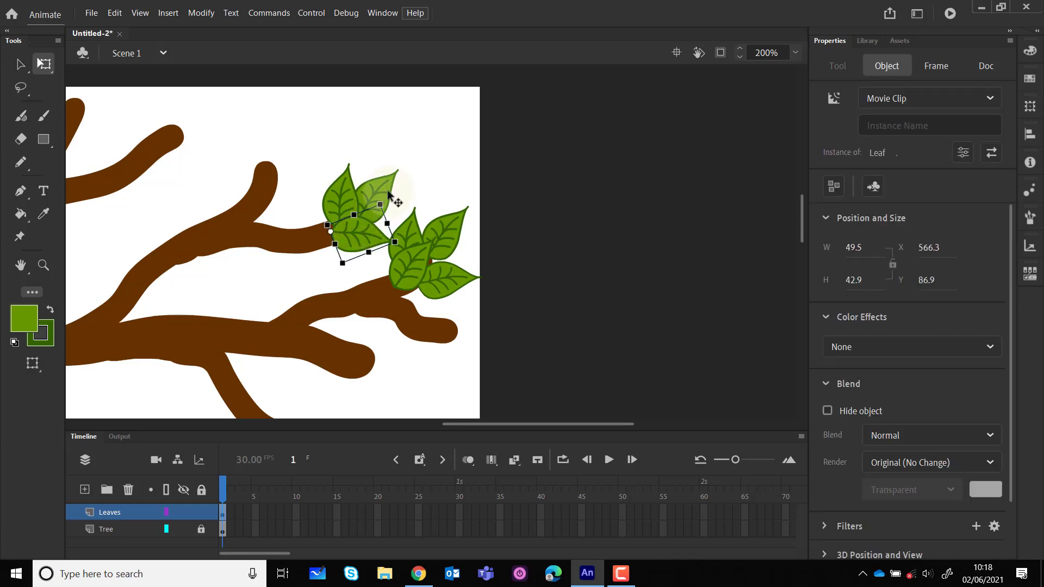
{"action": "left_click", "coordinate": [389, 188]}
{"action": "left_click", "coordinate": [350, 238]}
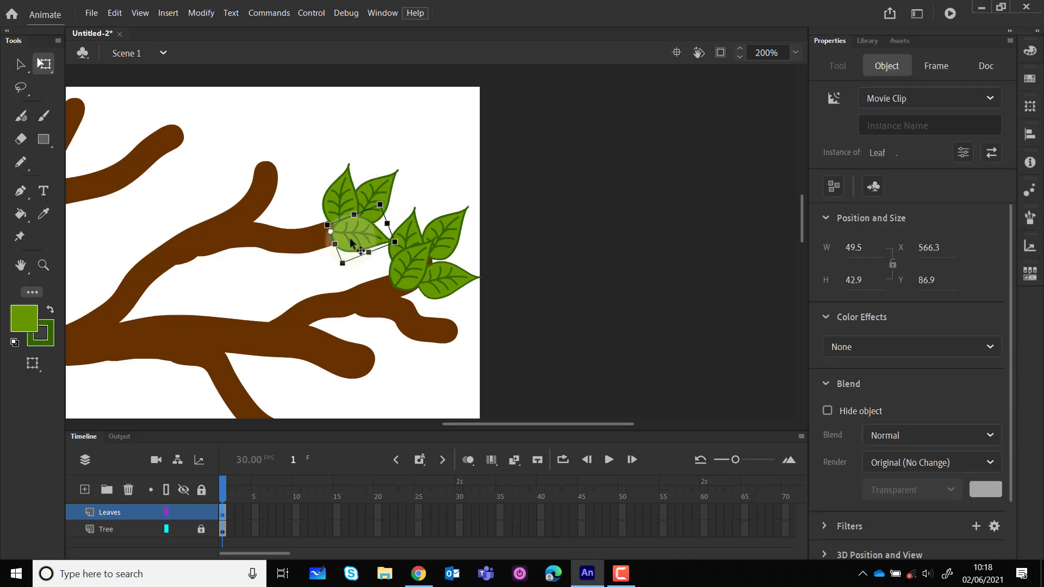
Copy the upper-left cluster of three leaves and paste it at the end of the lower twig, rotated clockwise
{"action": "left_click", "coordinate": [379, 193], "text": "shift"}
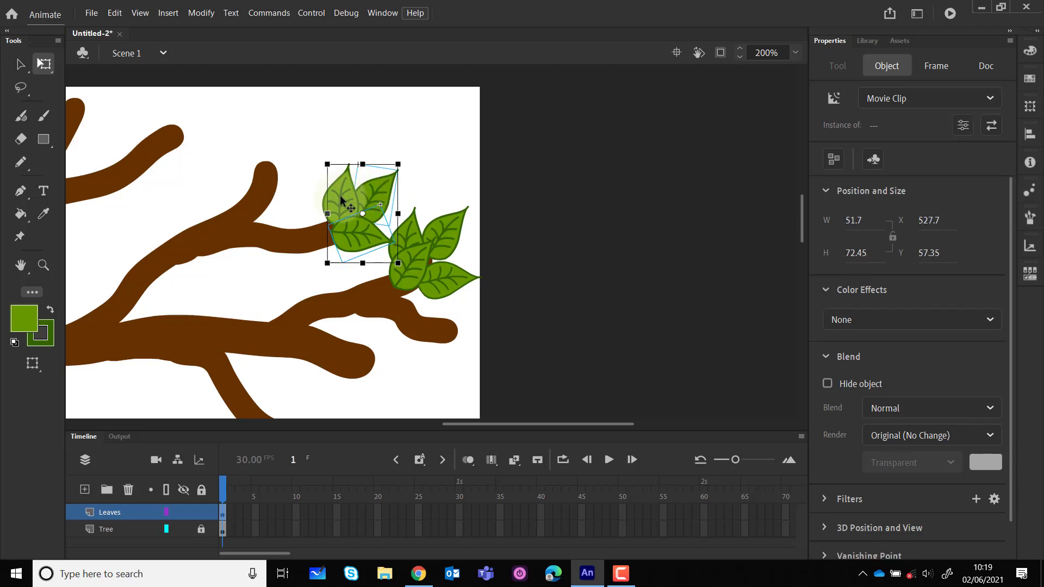
{"action": "left_click_drag", "start_coordinate": [341, 201], "coordinate": [345, 203]}
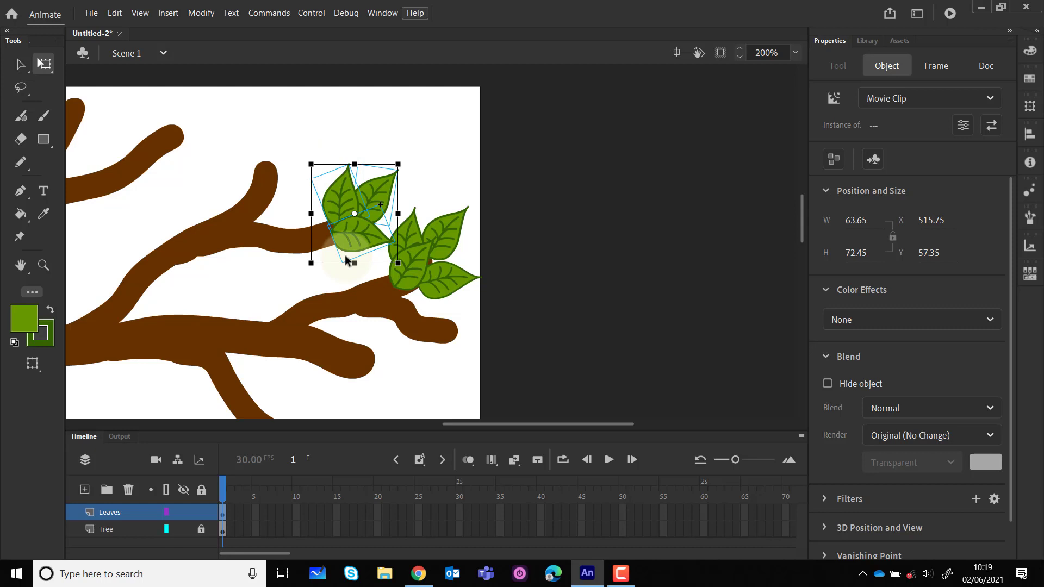
{"action": "left_click_drag", "start_coordinate": [346, 260], "coordinate": [351, 355]}
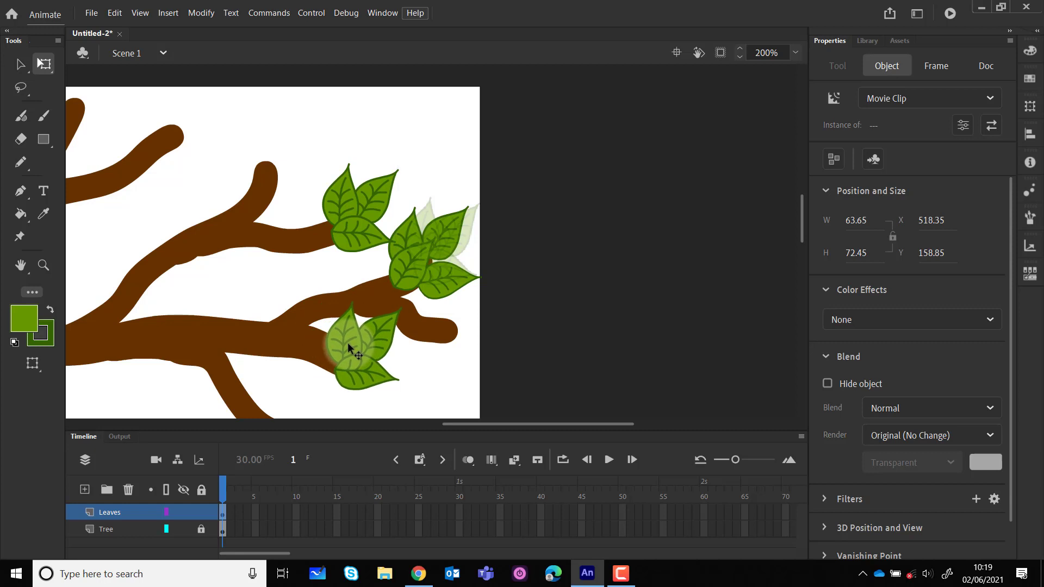
{"action": "left_click_drag", "start_coordinate": [410, 303], "coordinate": [378, 357]}
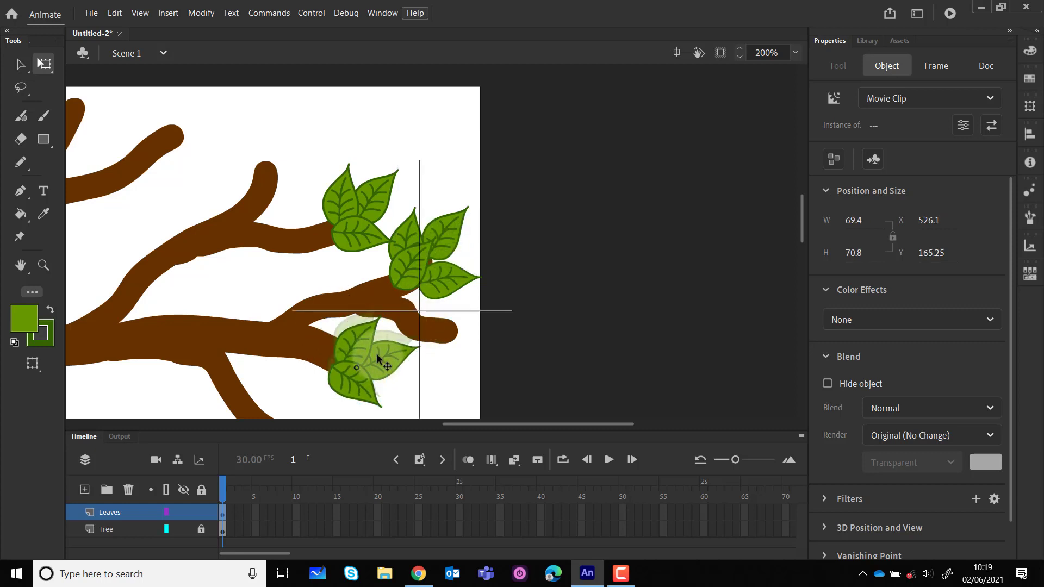
Paste another three-leaf cluster on the upward twig left of the copied cluster and rotate it counterclockwise
{"action": "left_click", "coordinate": [344, 260]}
{"action": "left_click", "coordinate": [419, 263]}
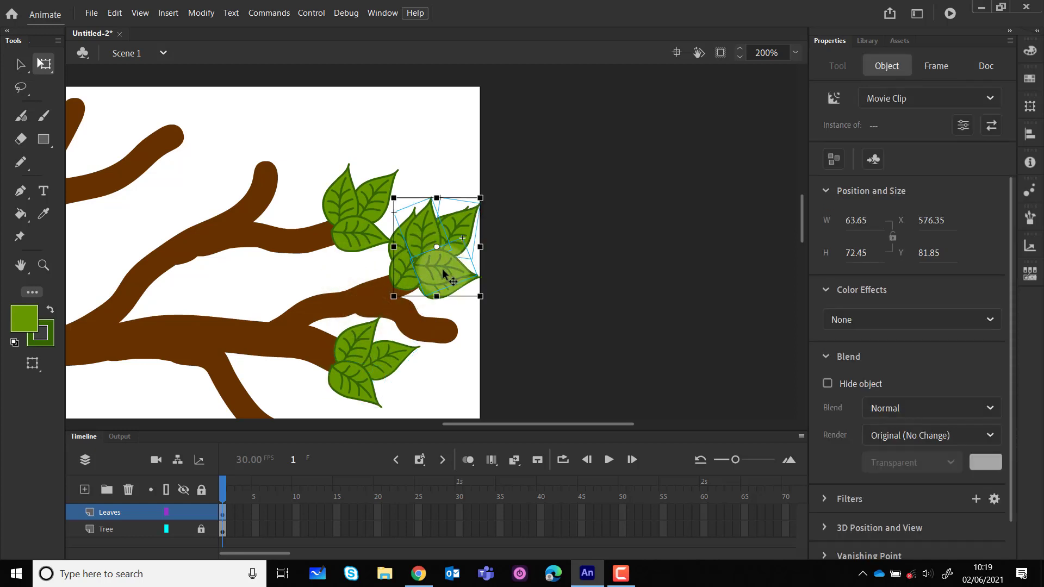
{"action": "left_click_drag", "start_coordinate": [443, 275], "coordinate": [280, 192]}
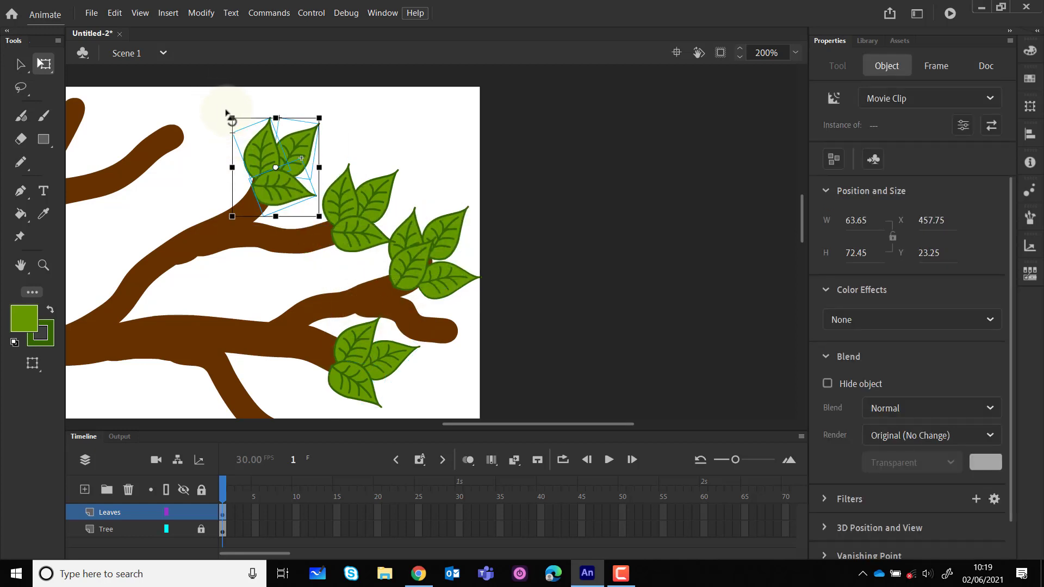
{"action": "left_click_drag", "start_coordinate": [226, 112], "coordinate": [194, 133]}
{"action": "left_click_drag", "start_coordinate": [276, 181], "coordinate": [273, 174]}
{"action": "left_click", "coordinate": [317, 256]}
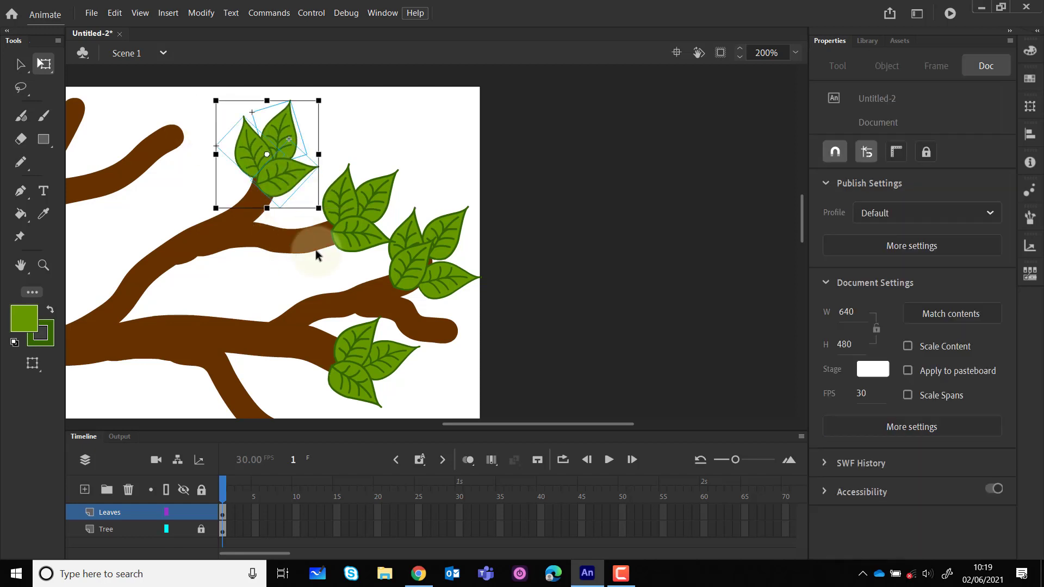
Paste two more clusters unrotated: one on the fork left of the lowest cluster, one at the next twig end up and left
{"action": "left_click", "coordinate": [407, 296]}
{"action": "left_click_drag", "start_coordinate": [431, 275], "coordinate": [274, 335]}
{"action": "key", "text": "ctrl+z"}
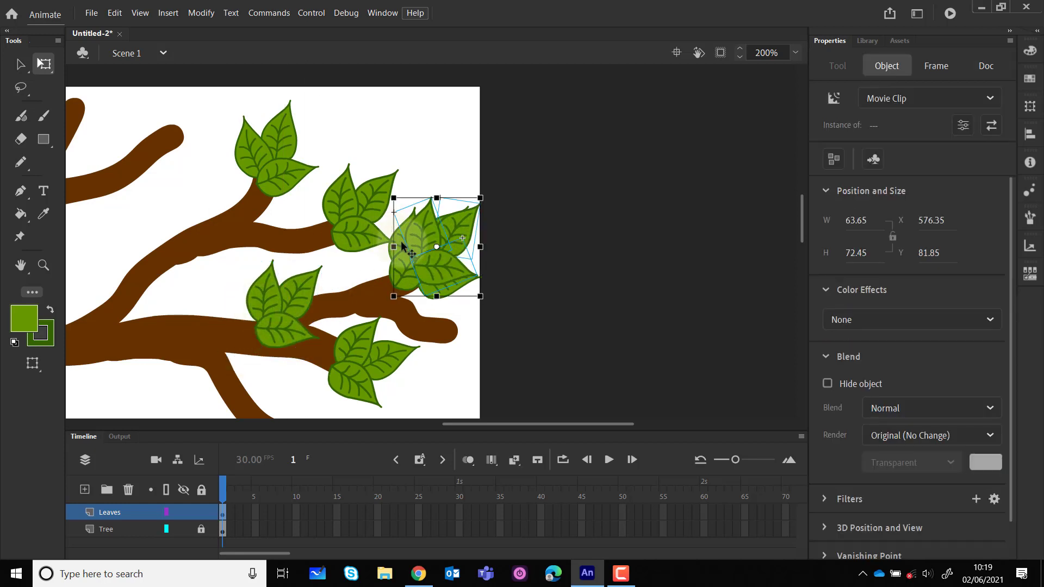
{"action": "left_click_drag", "start_coordinate": [402, 246], "coordinate": [145, 139]}
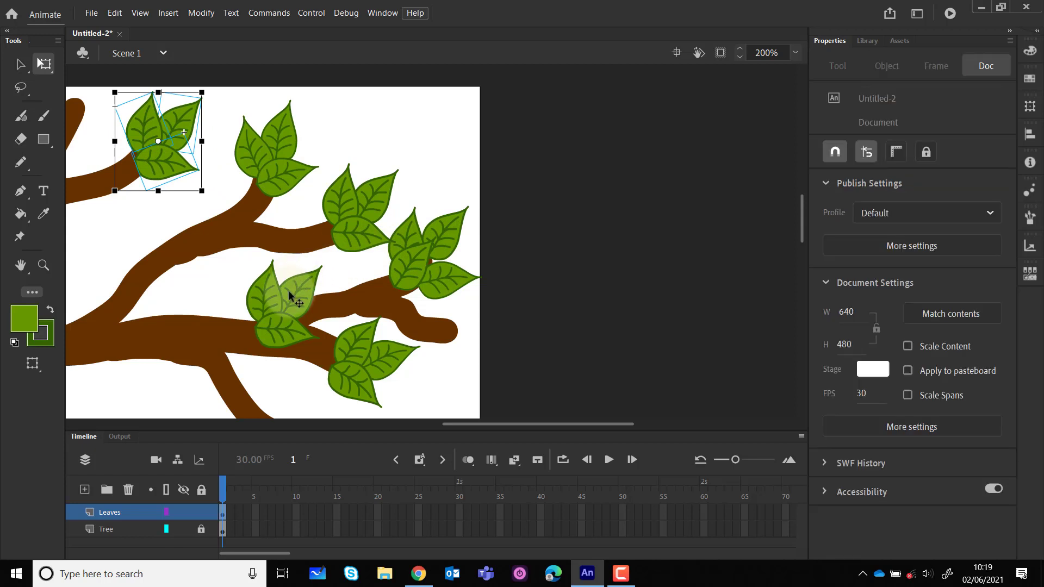
Paste two more clusters: one below the leftmost cluster rotated clockwise, one on the twig tip to its left rotated counterclockwise
{"action": "key", "text": "ctrl+shift+v"}
{"action": "left_click_drag", "start_coordinate": [421, 233], "coordinate": [192, 219]}
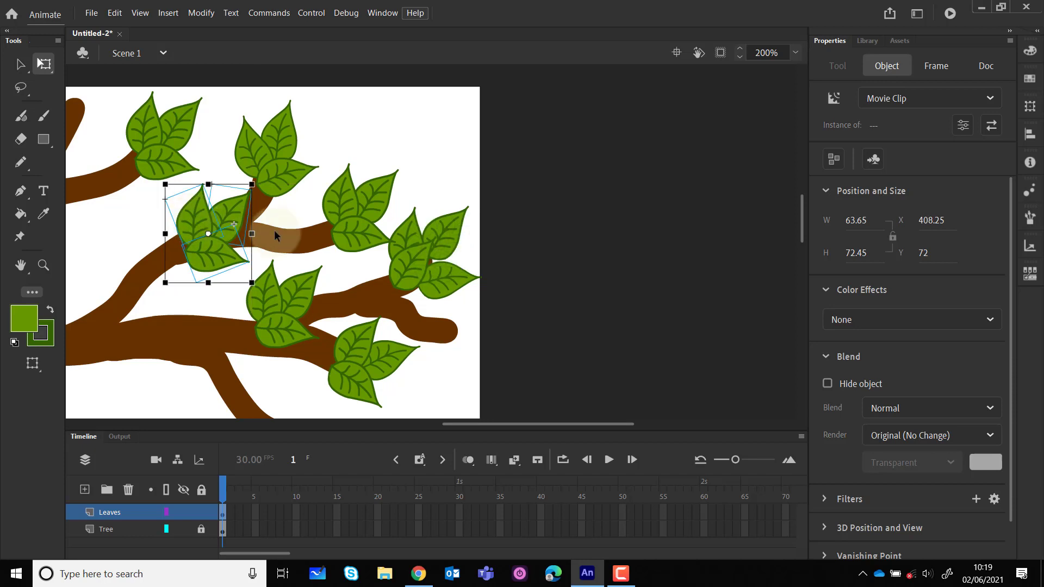
{"action": "key", "text": "ctrl+minus"}
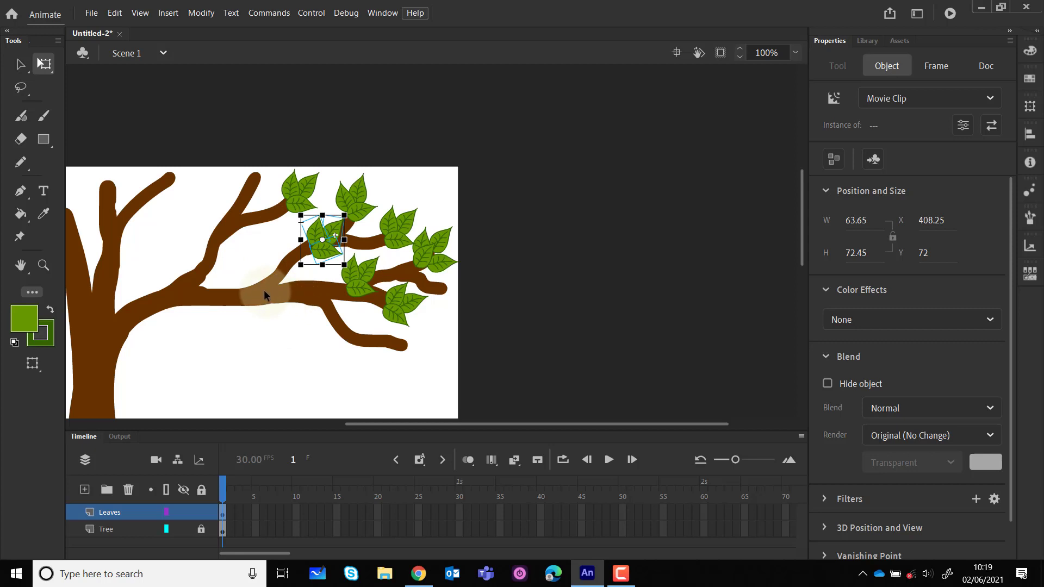
{"action": "left_click_drag", "start_coordinate": [224, 291], "coordinate": [327, 245]}
{"action": "left_click_drag", "start_coordinate": [393, 220], "coordinate": [362, 189]}
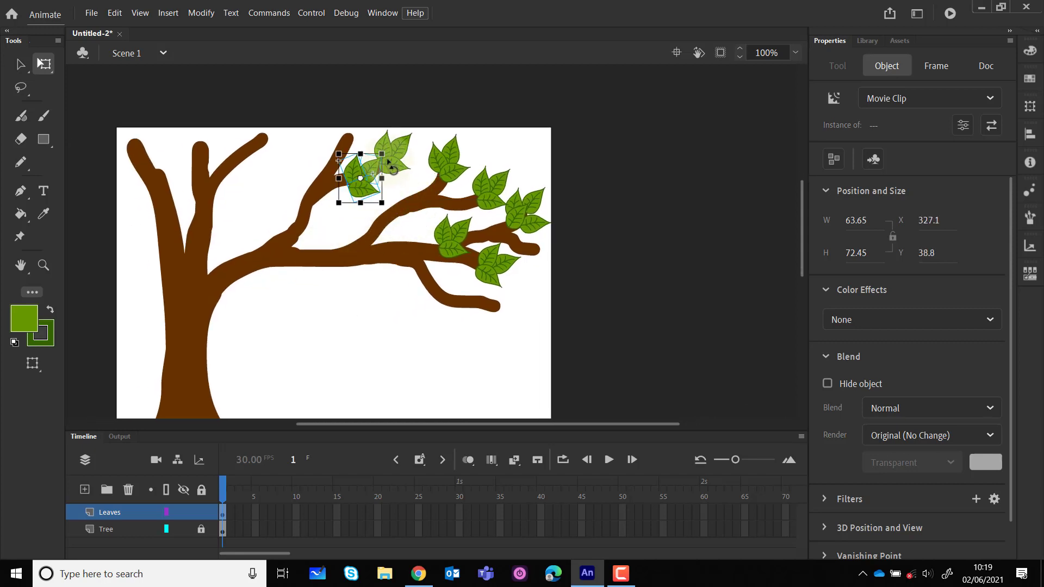
{"action": "left_click_drag", "start_coordinate": [389, 152], "coordinate": [363, 173]}
{"action": "key", "text": "ctrl+v"}
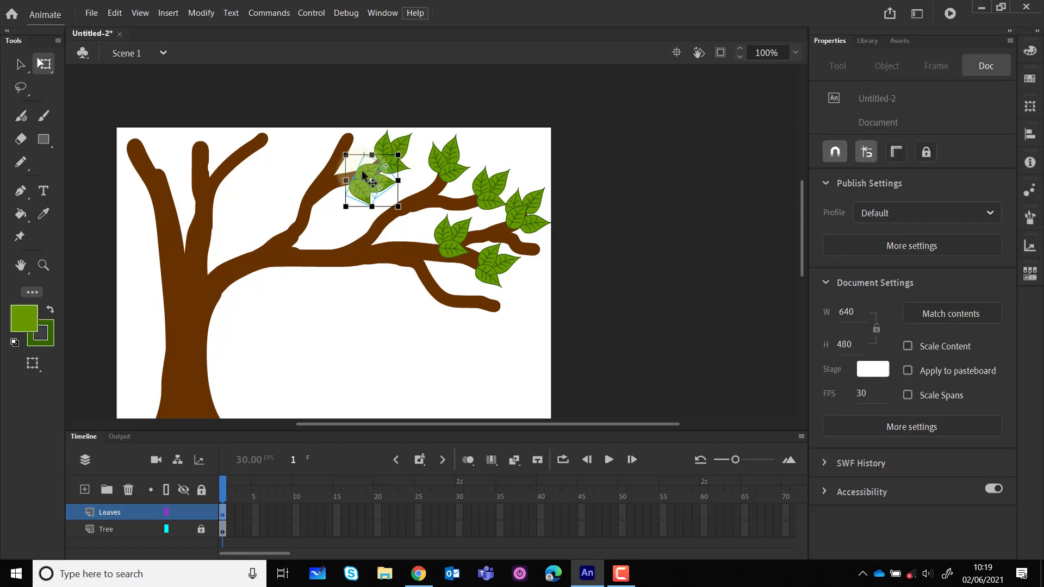
{"action": "left_click_drag", "start_coordinate": [433, 240], "coordinate": [334, 153]}
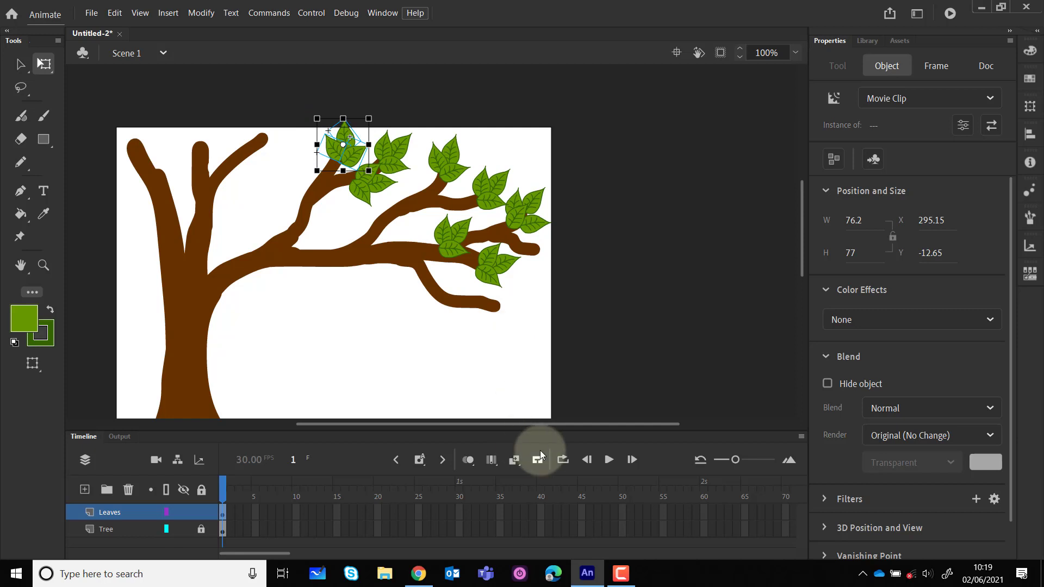